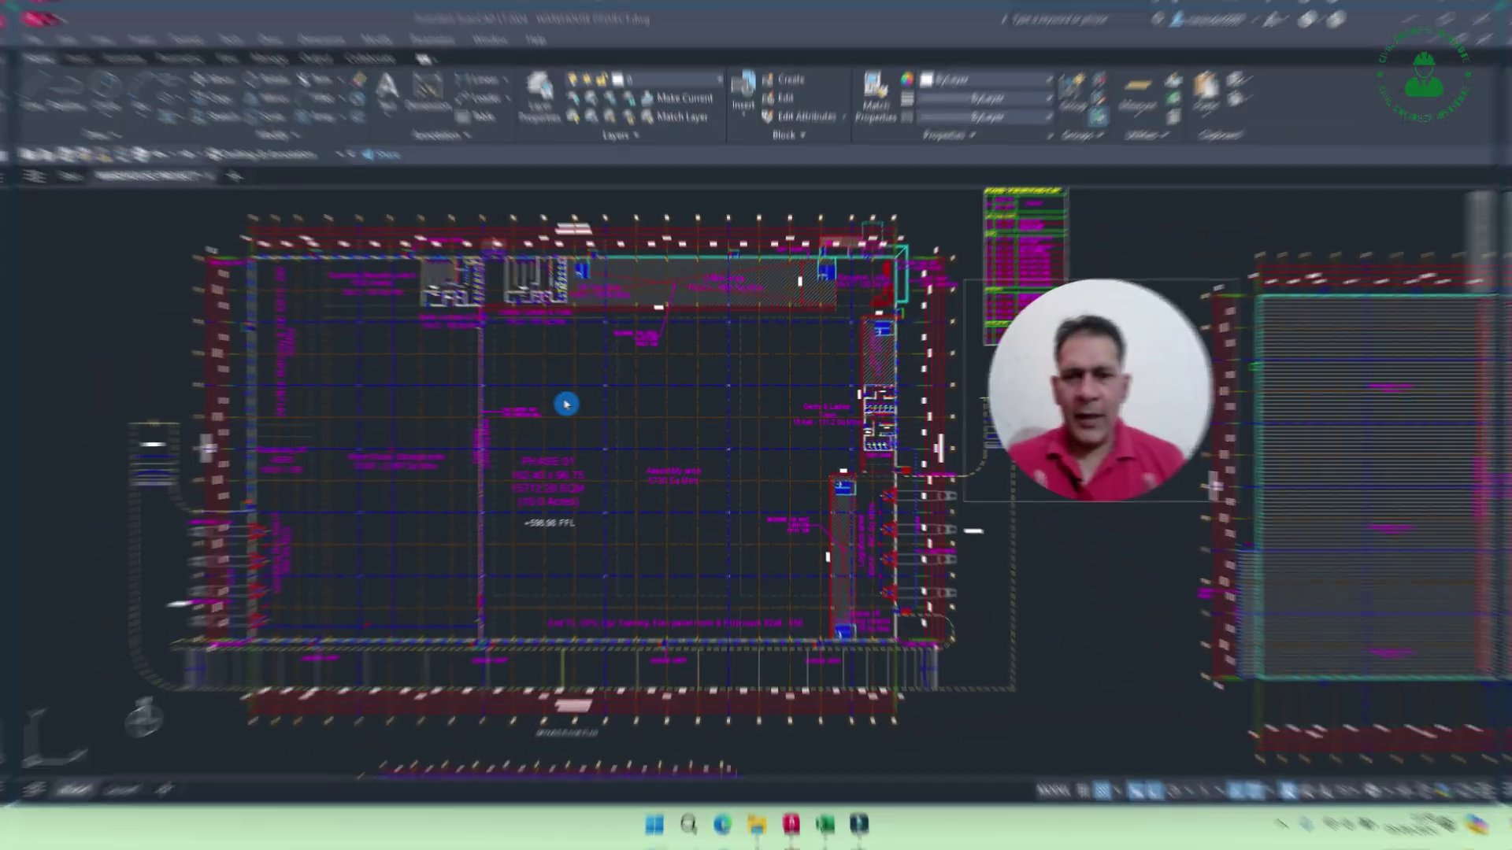
left_click(562, 404)
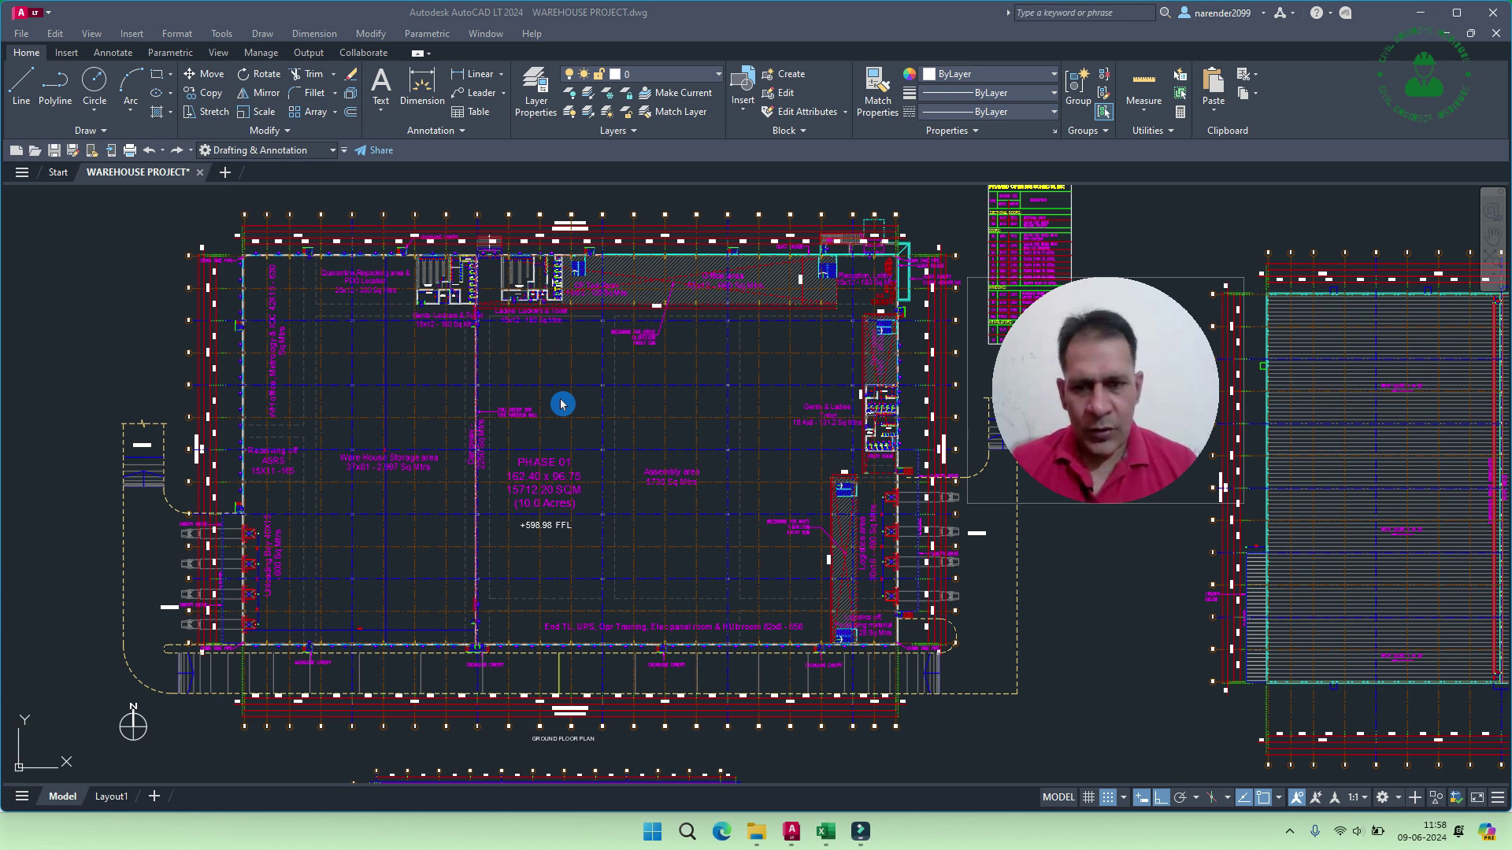
left_click(561, 404)
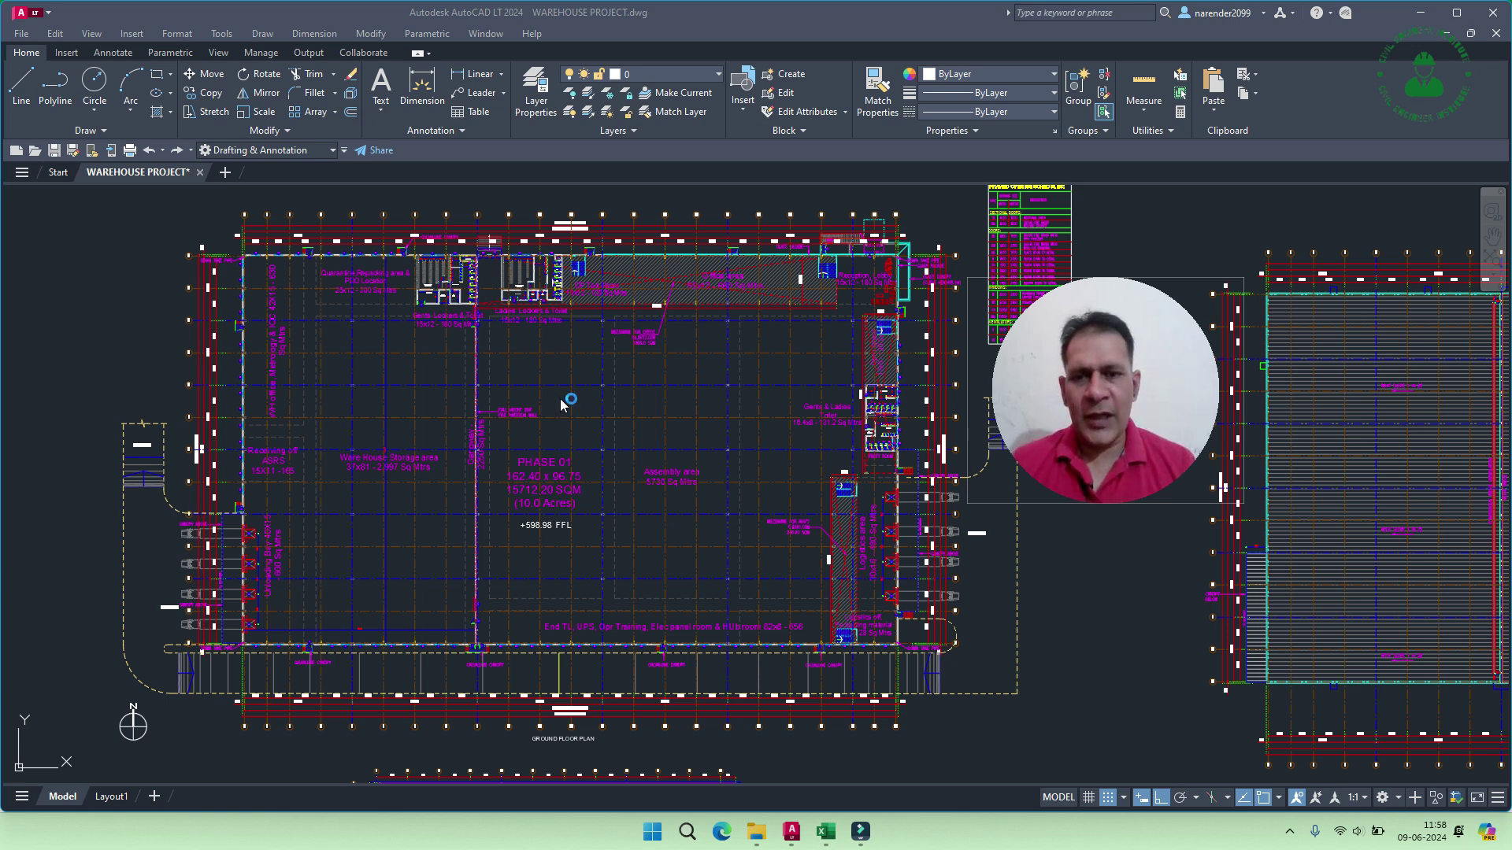
left_click(562, 404)
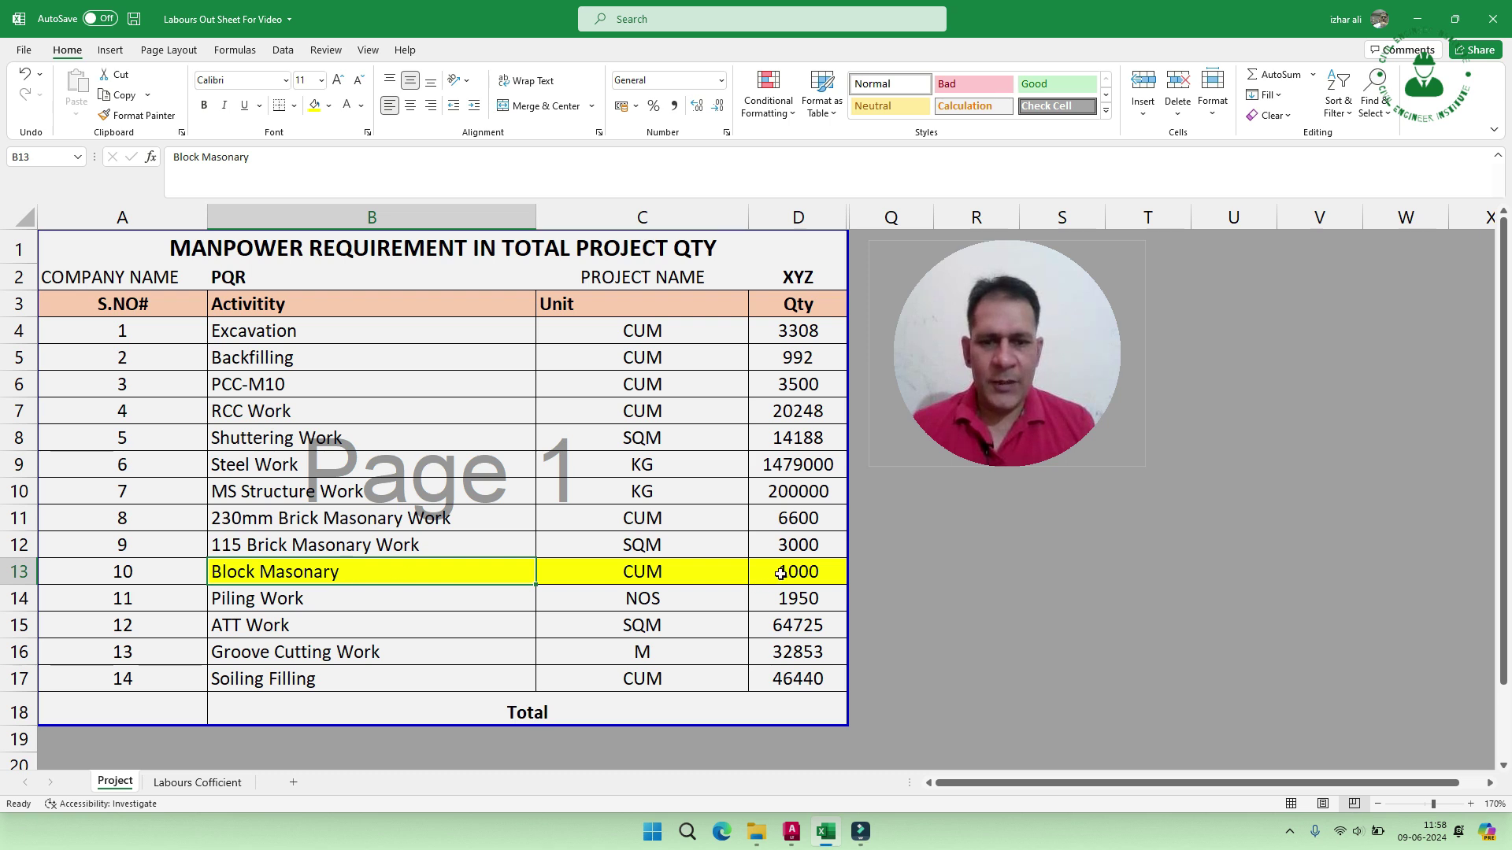
In the Excel workbook's Project sheet, go through the activity list from Excavation to 115 Brick Masonary Work.
left_click(781, 574)
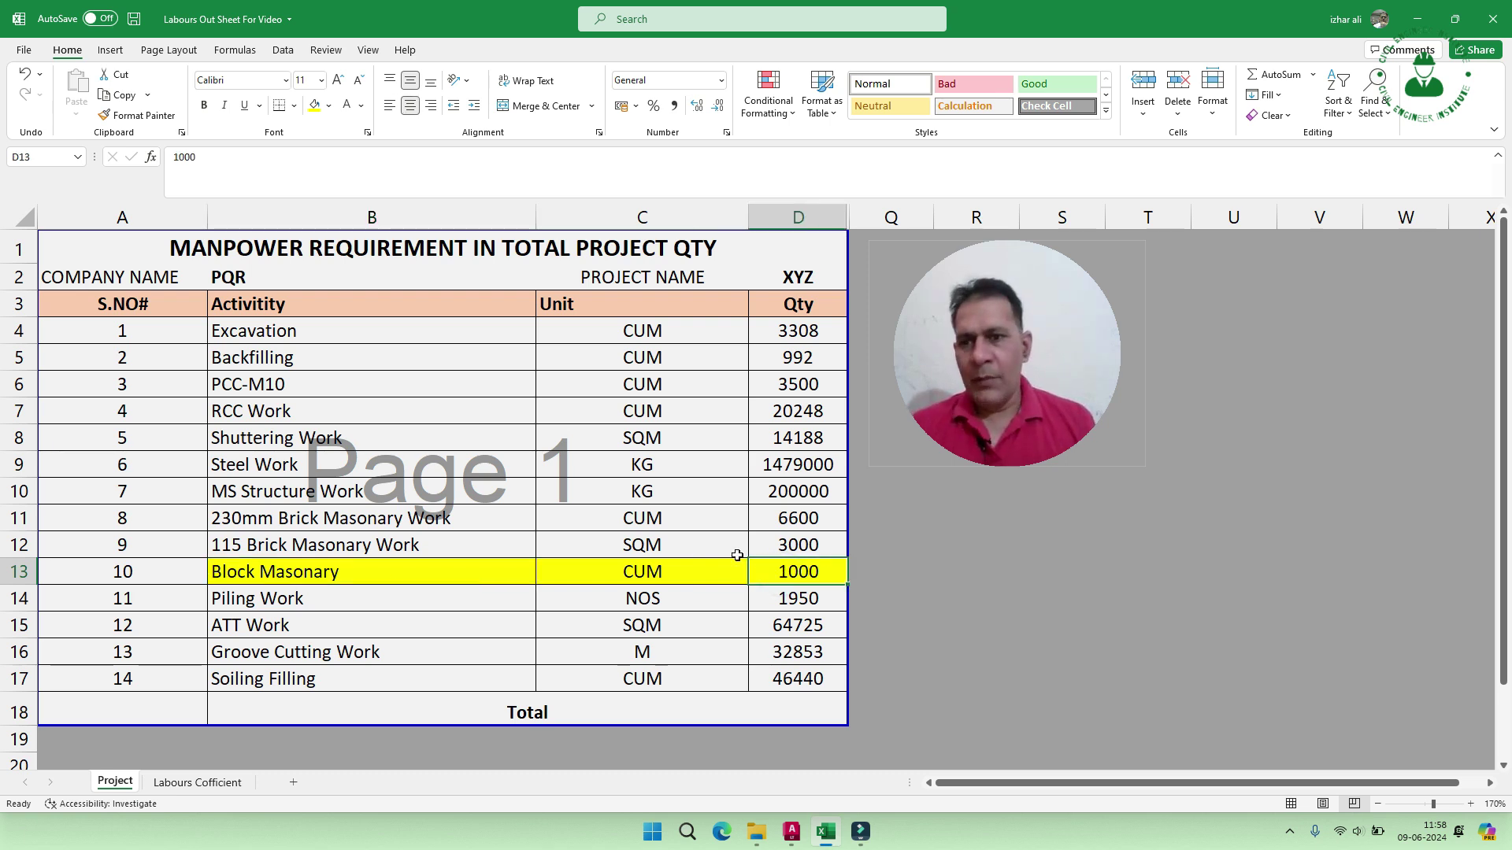
left_click(306, 326)
left_click(307, 356)
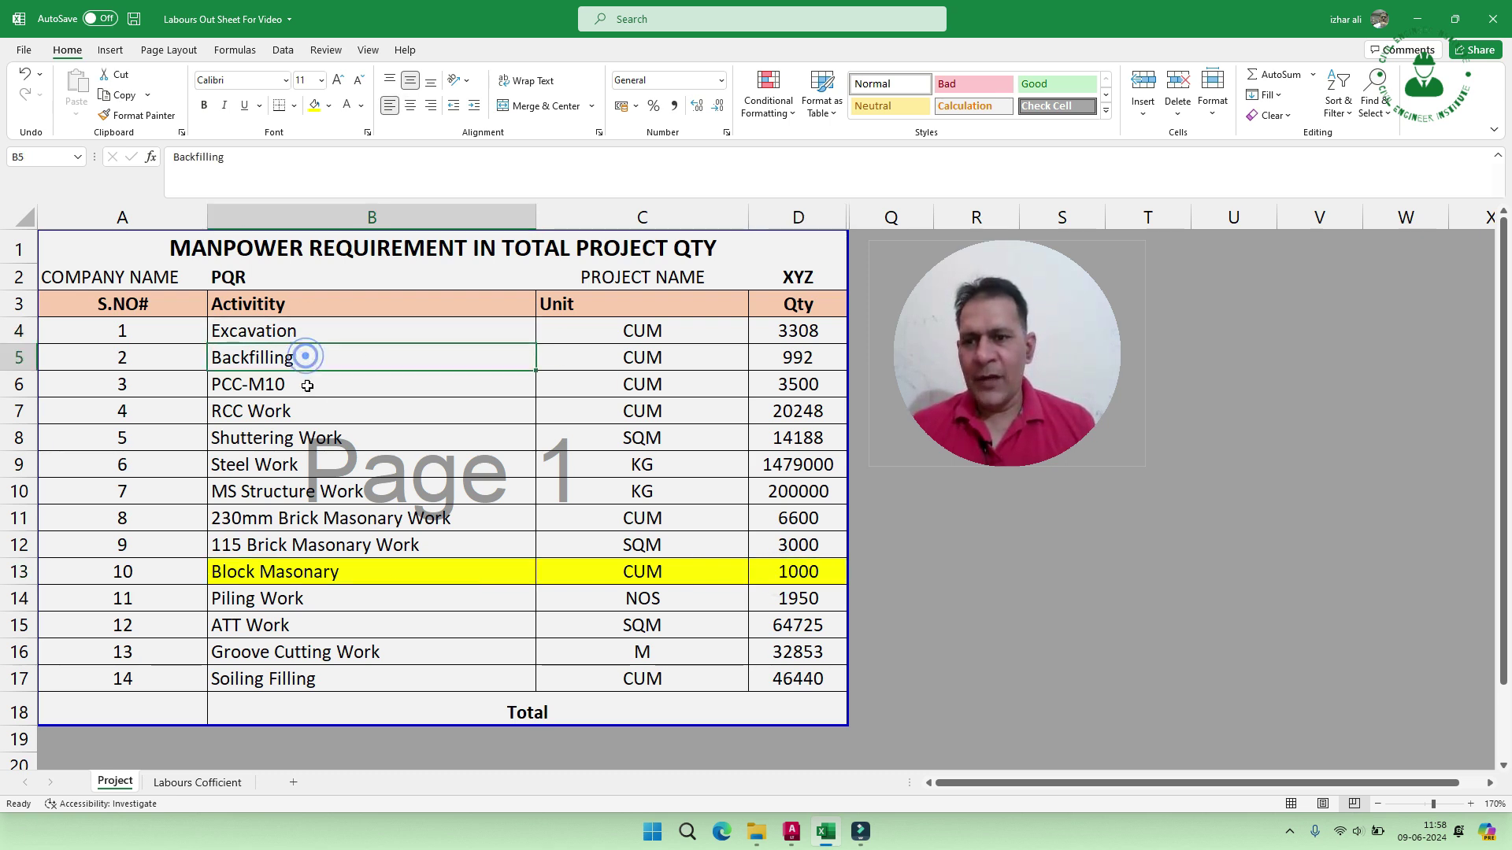
left_click(307, 385)
left_click(306, 410)
left_click(312, 435)
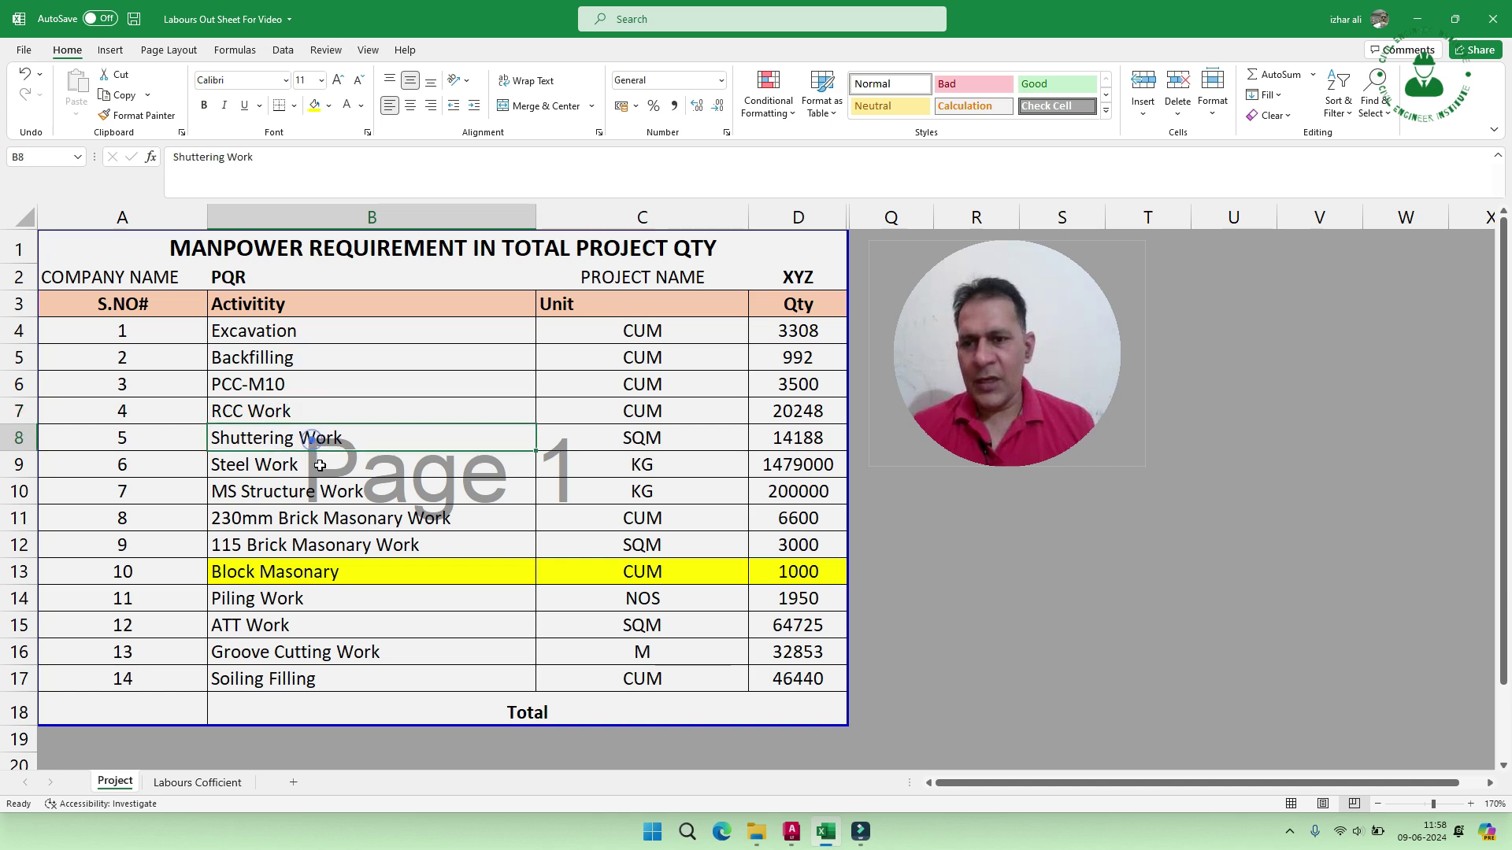
left_click(319, 467)
left_click(319, 493)
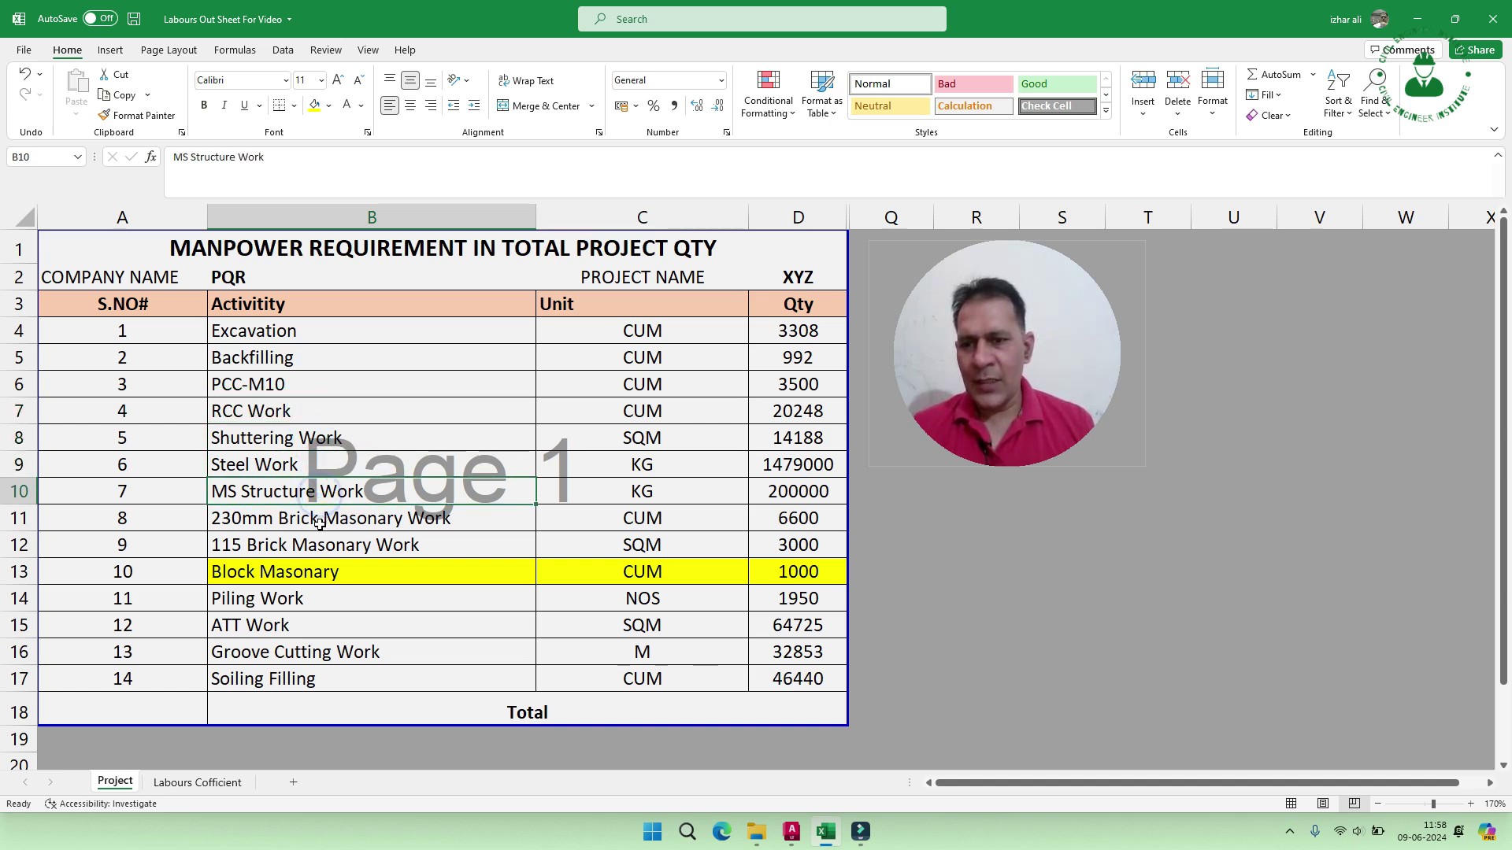
left_click(319, 522)
left_click(321, 546)
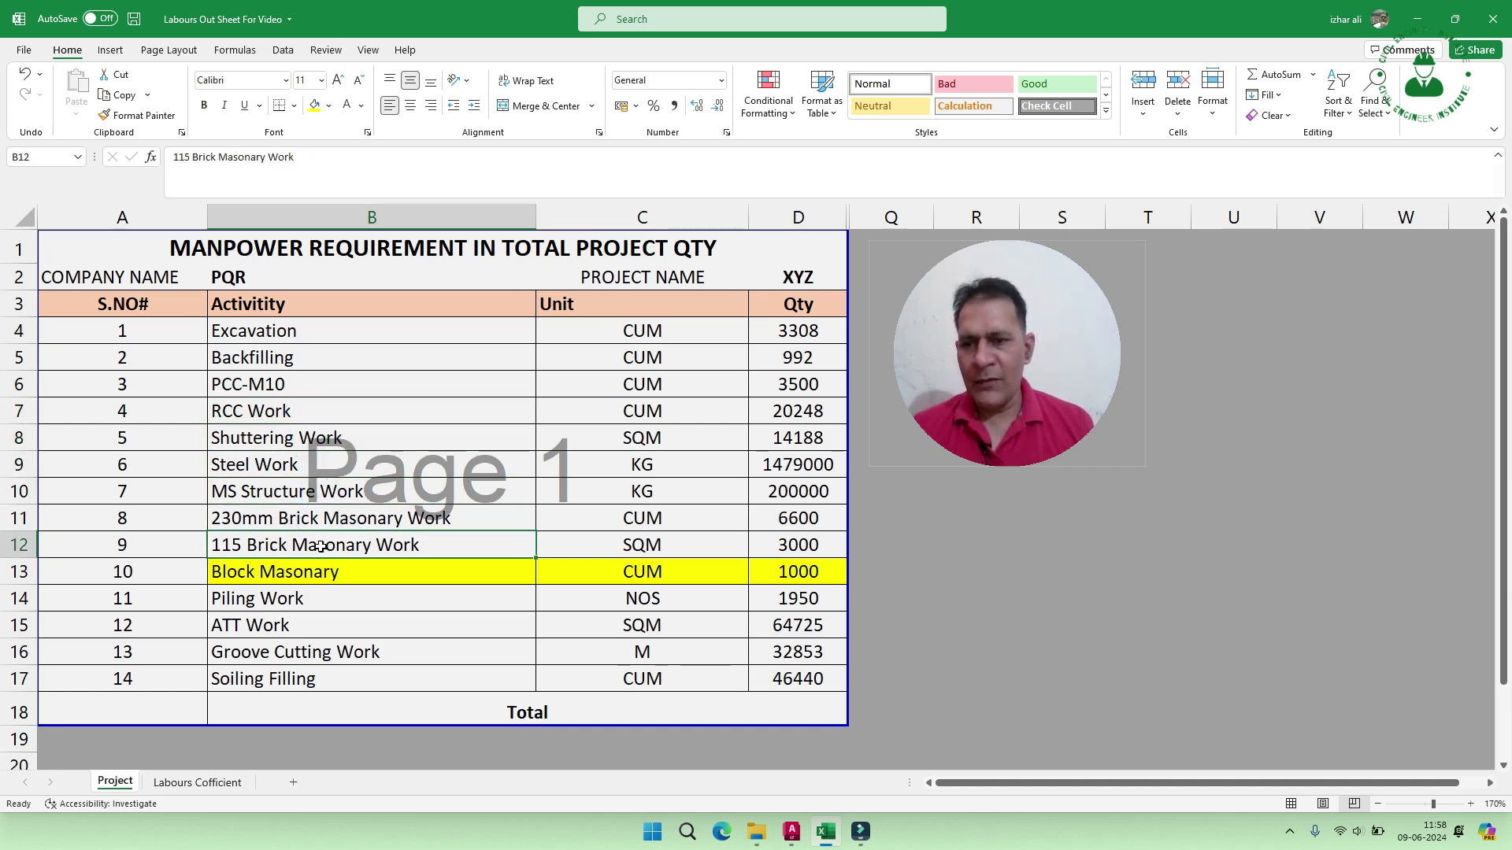
Check the unit and quantity of the Block Masonary activity in row 13.
left_click(368, 566)
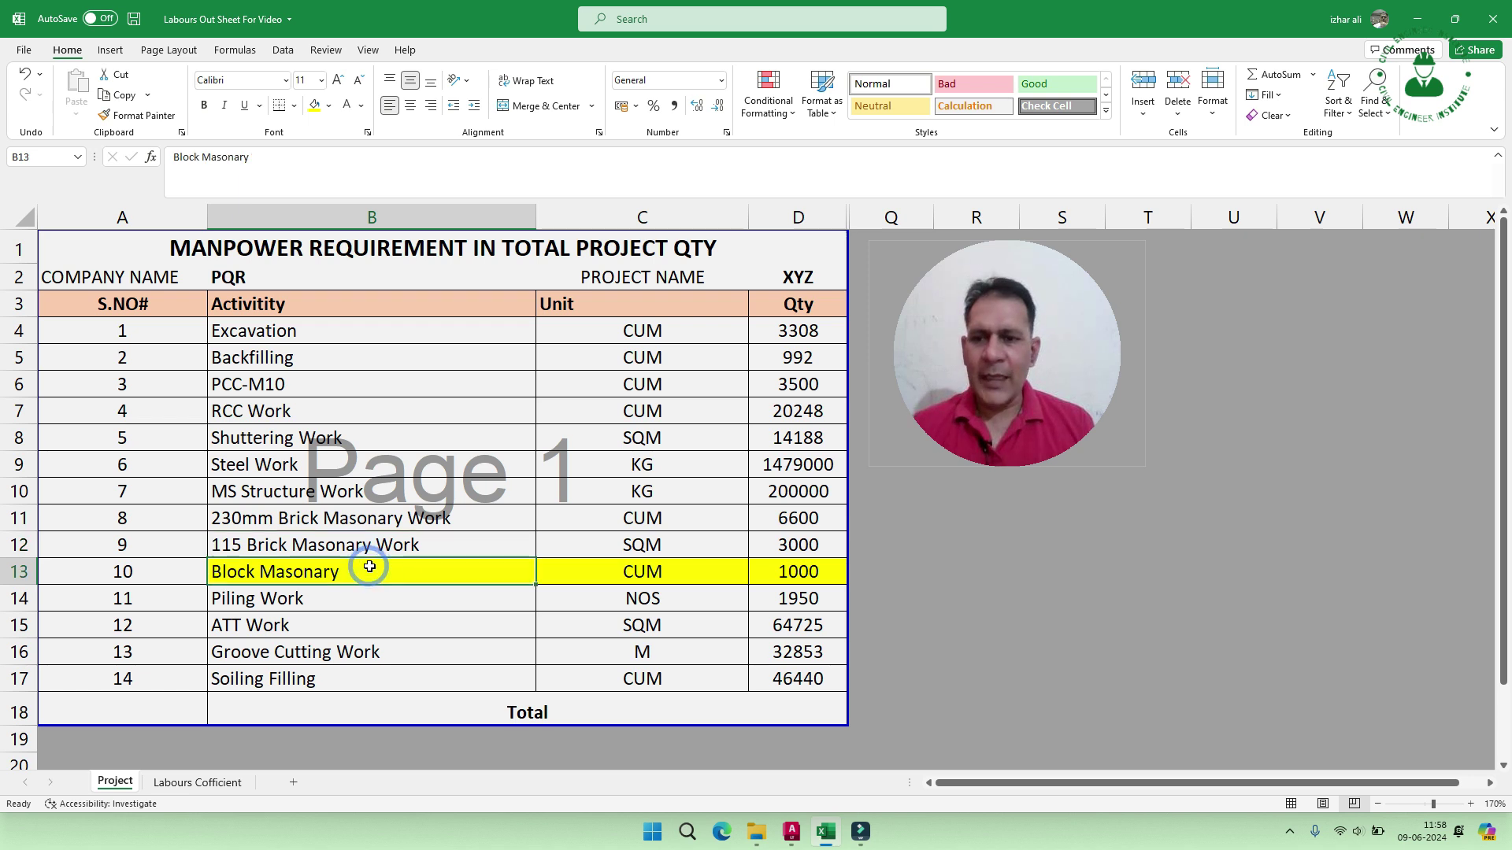
left_click(601, 573)
left_click(795, 578)
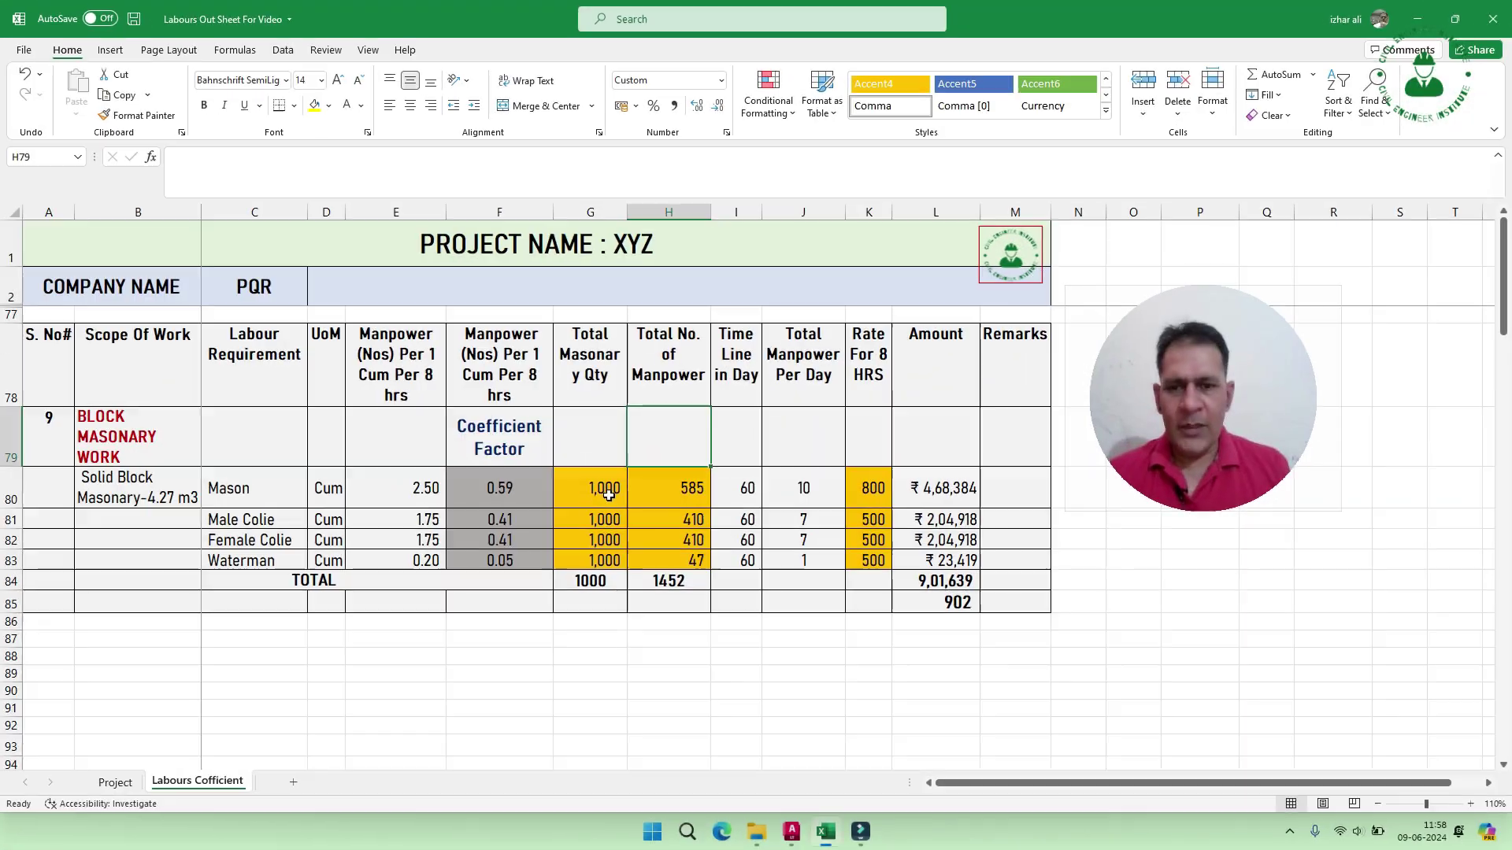
On the Labours Cofficient sheet, examine the block masonry quantity, the solid block scope of work and the Mason's manpower per 8 hours.
left_click(604, 488)
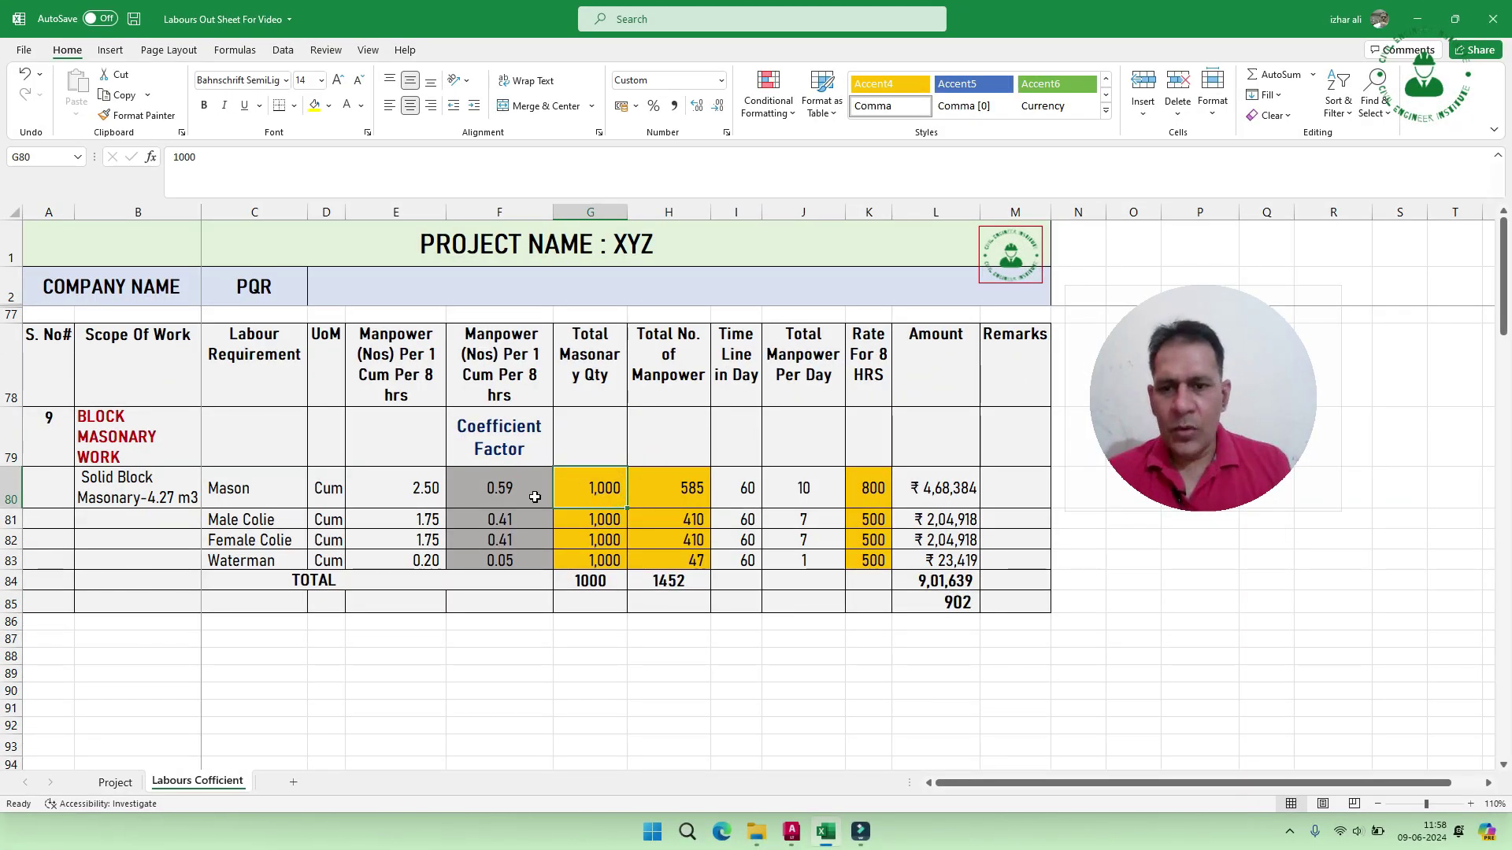
left_click(423, 498)
left_click(425, 522)
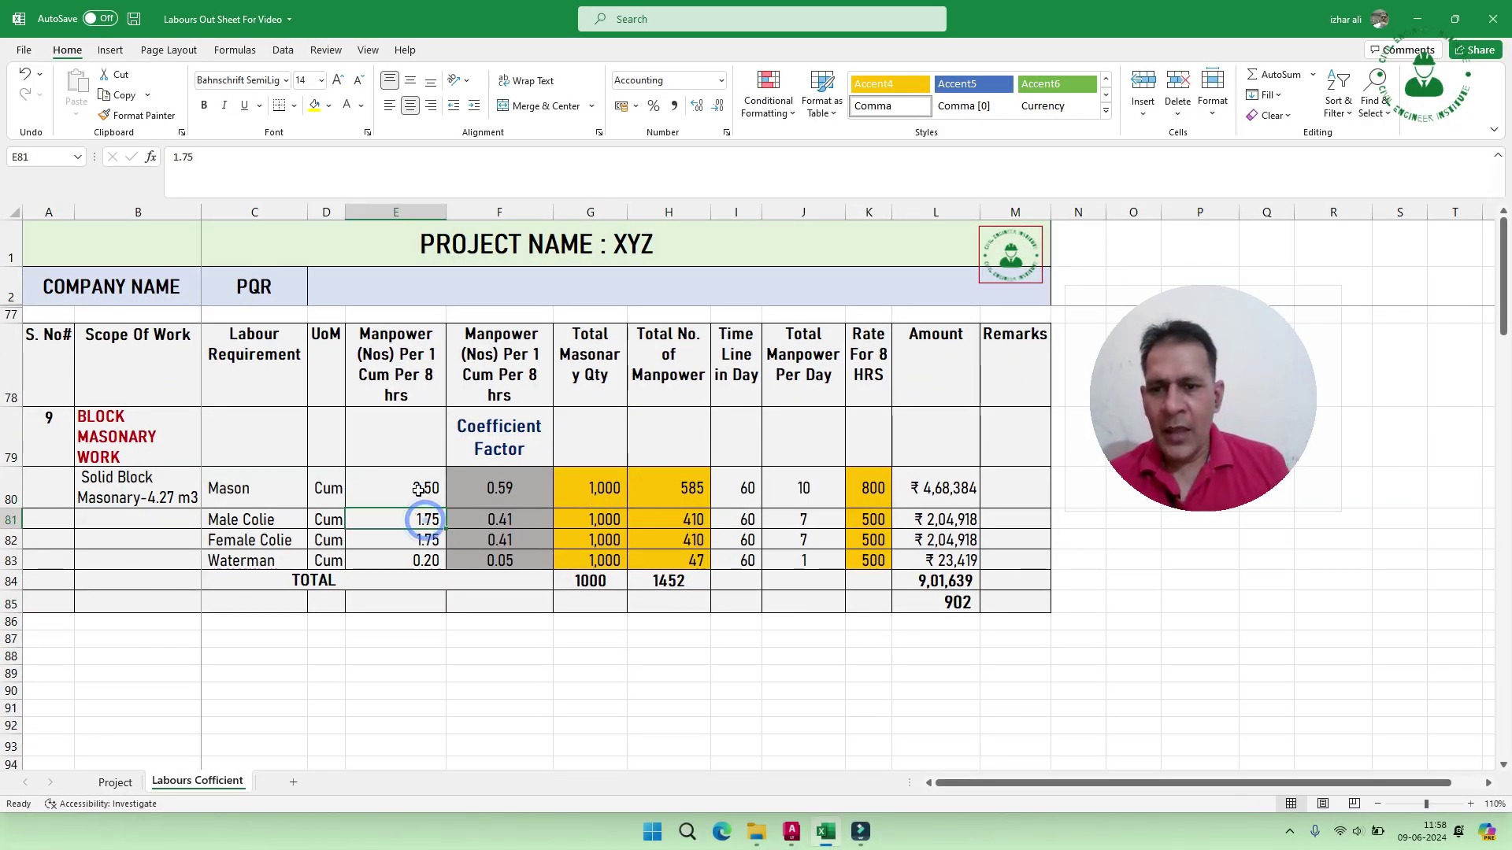
left_click(418, 490)
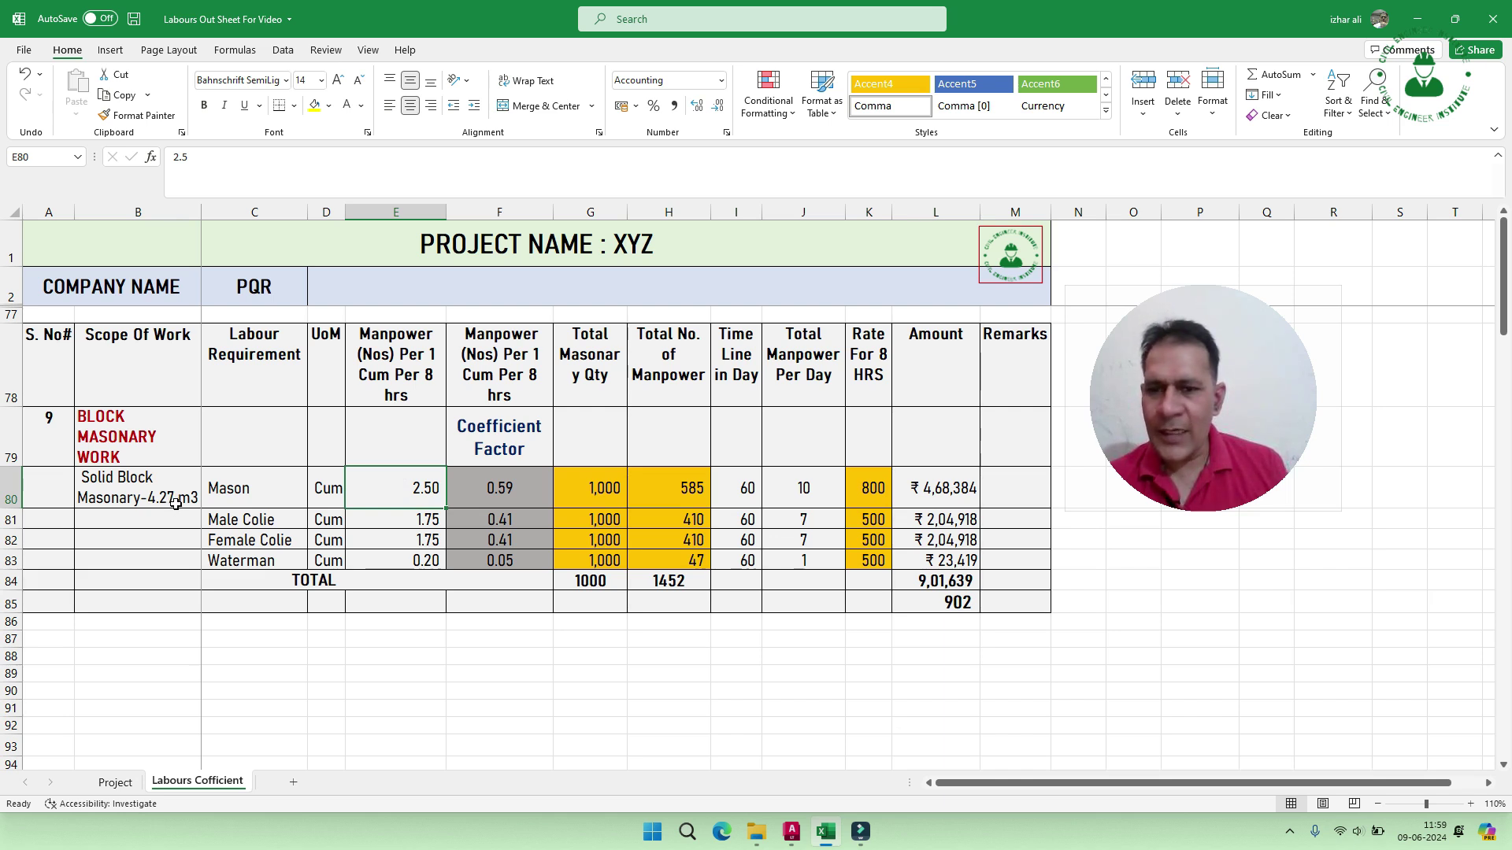
left_click(302, 493)
left_click(419, 492)
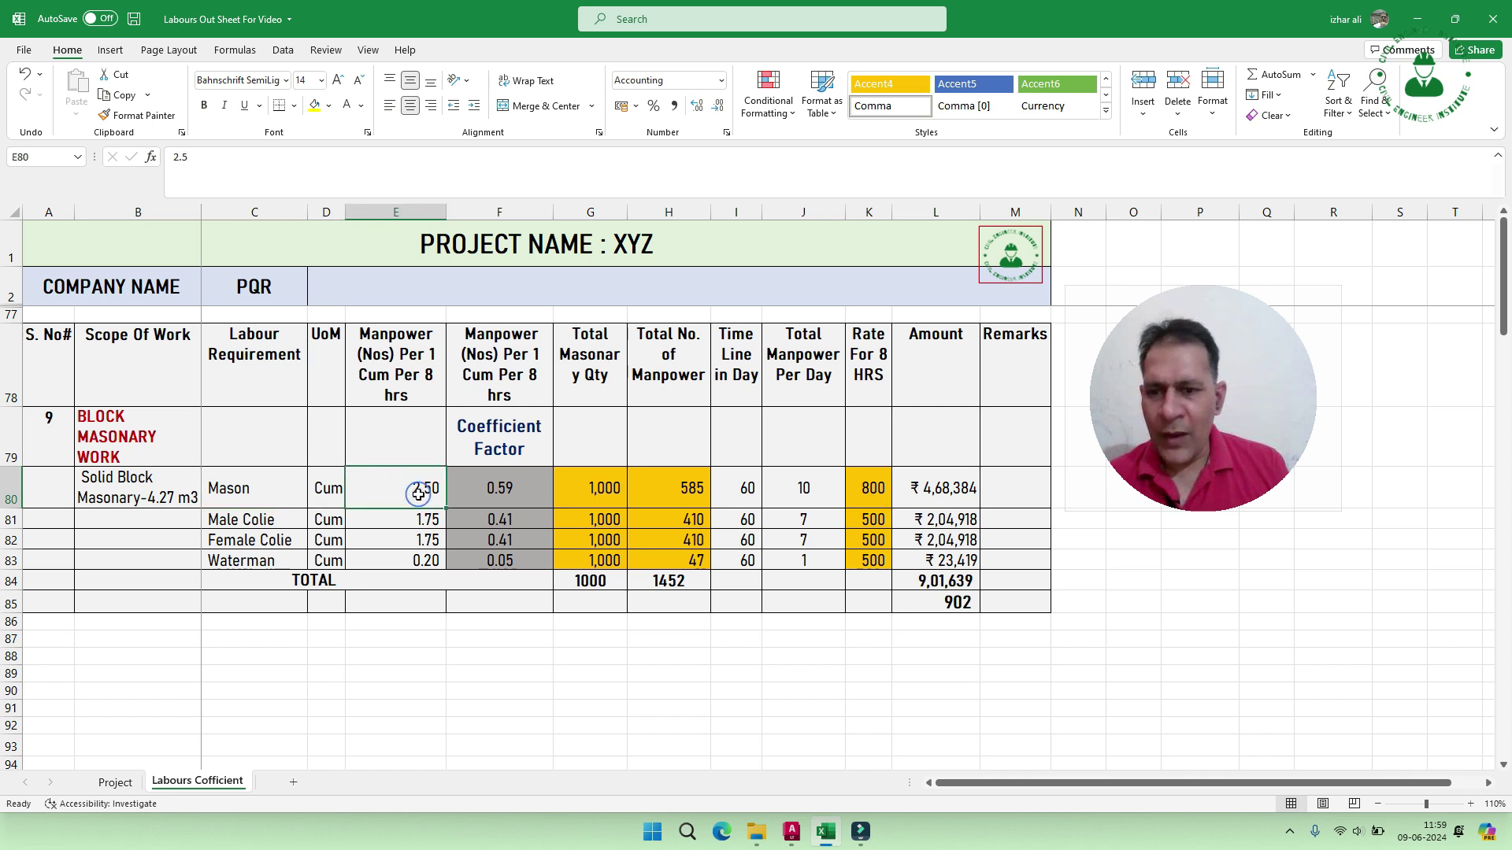
left_click(178, 499)
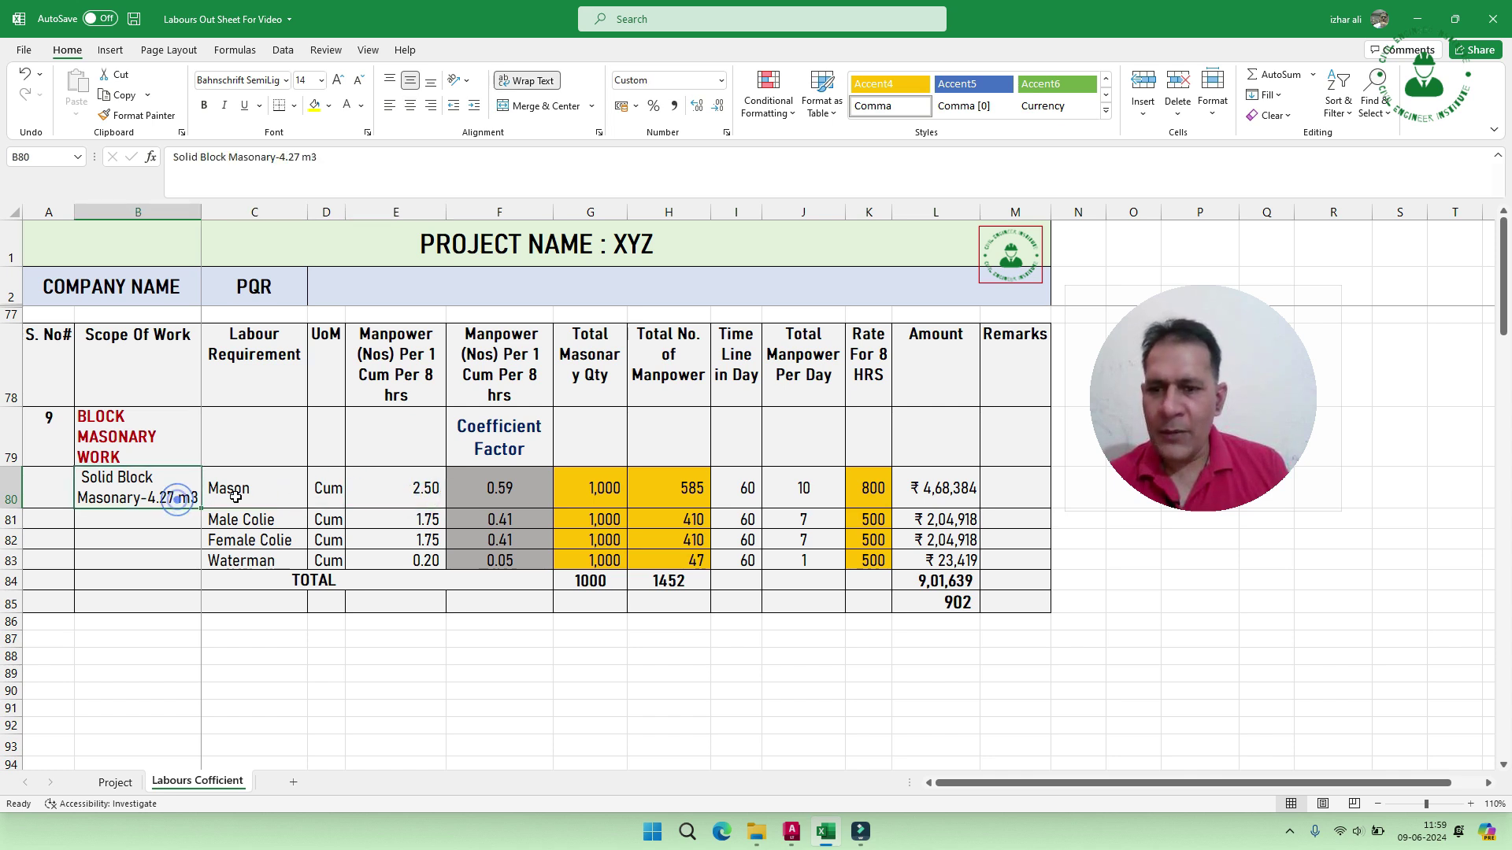
left_click(421, 490)
left_click(430, 492)
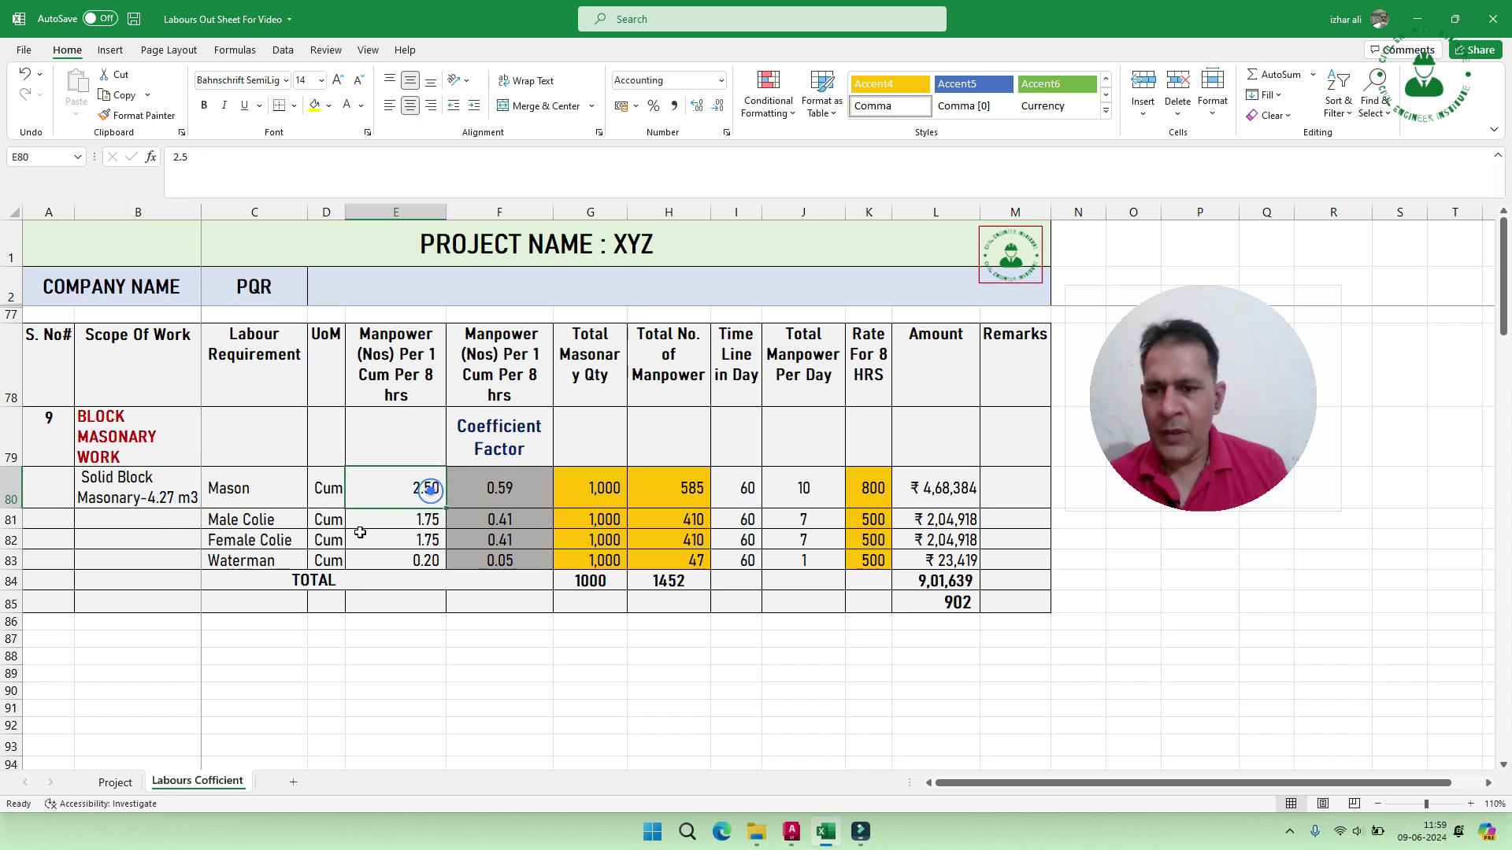
Compare the manpower per 8 hours of the Male Colie, Female Colie and Waterman with that of the Mason.
left_click(407, 523)
left_click(404, 540)
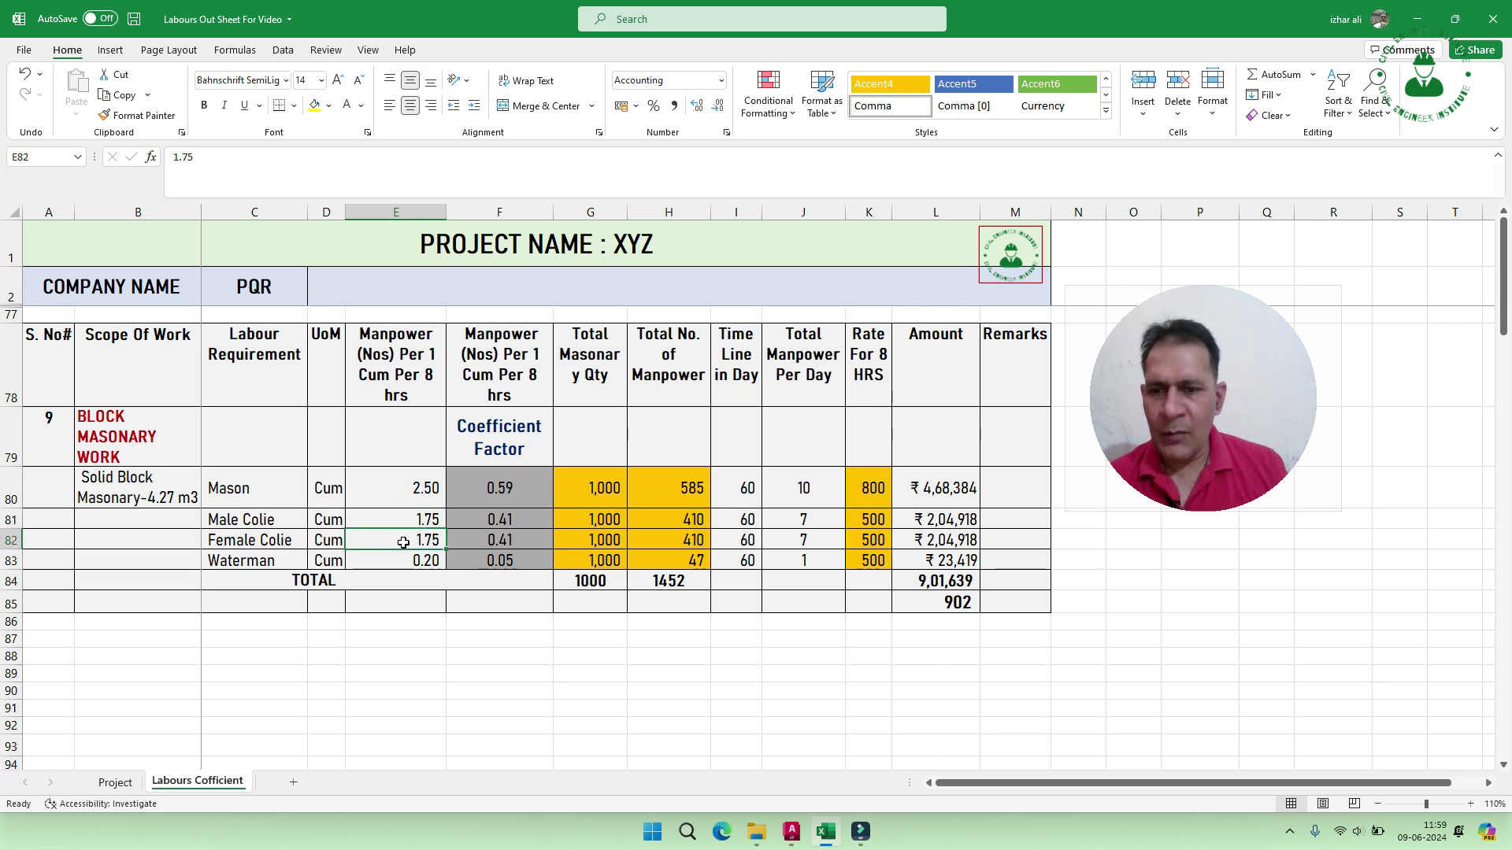
left_click(281, 558)
left_click(417, 561)
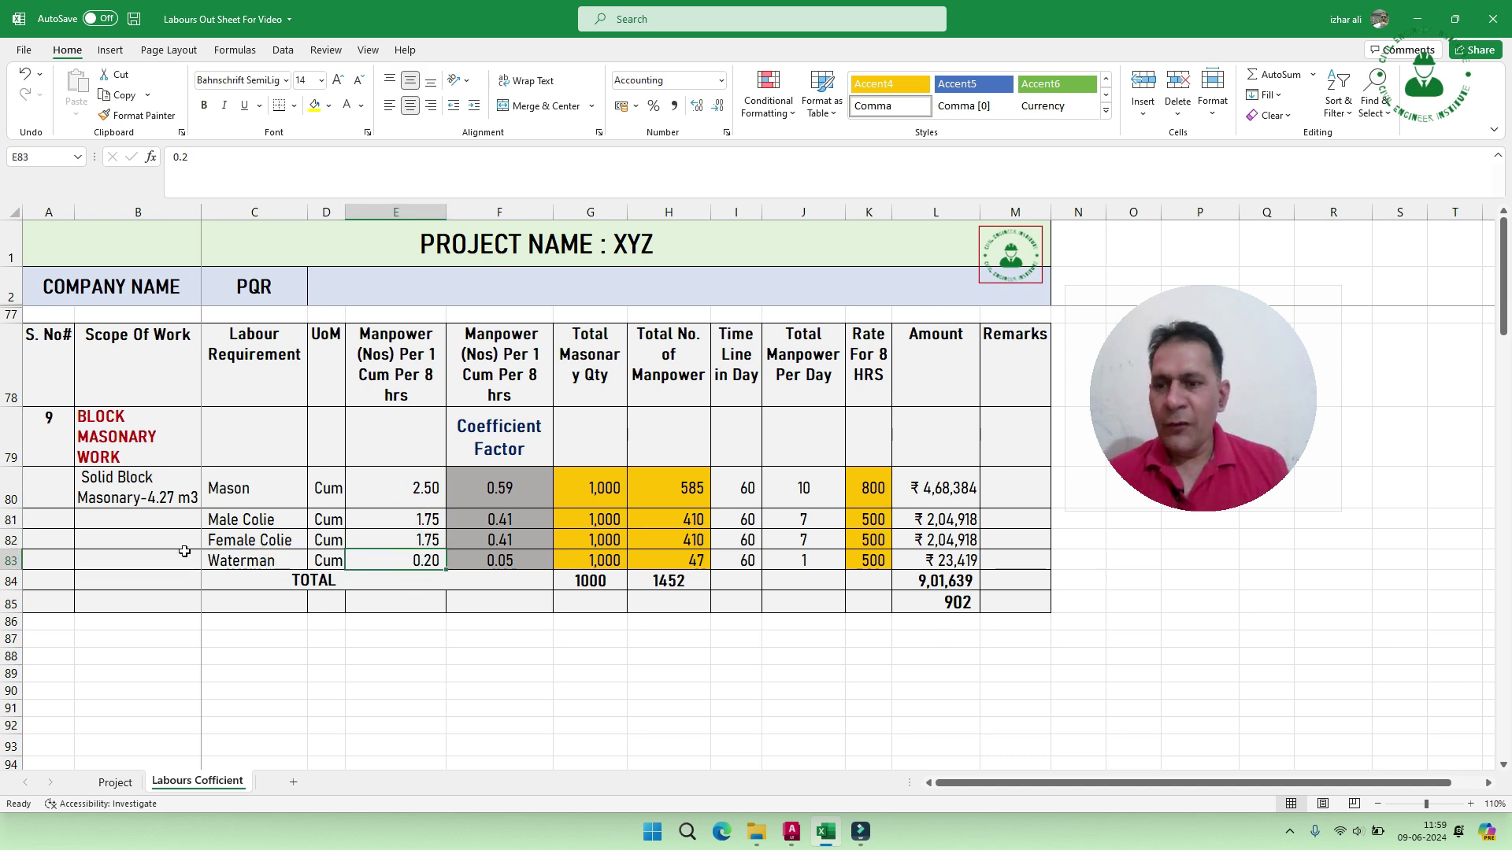
left_click(394, 495)
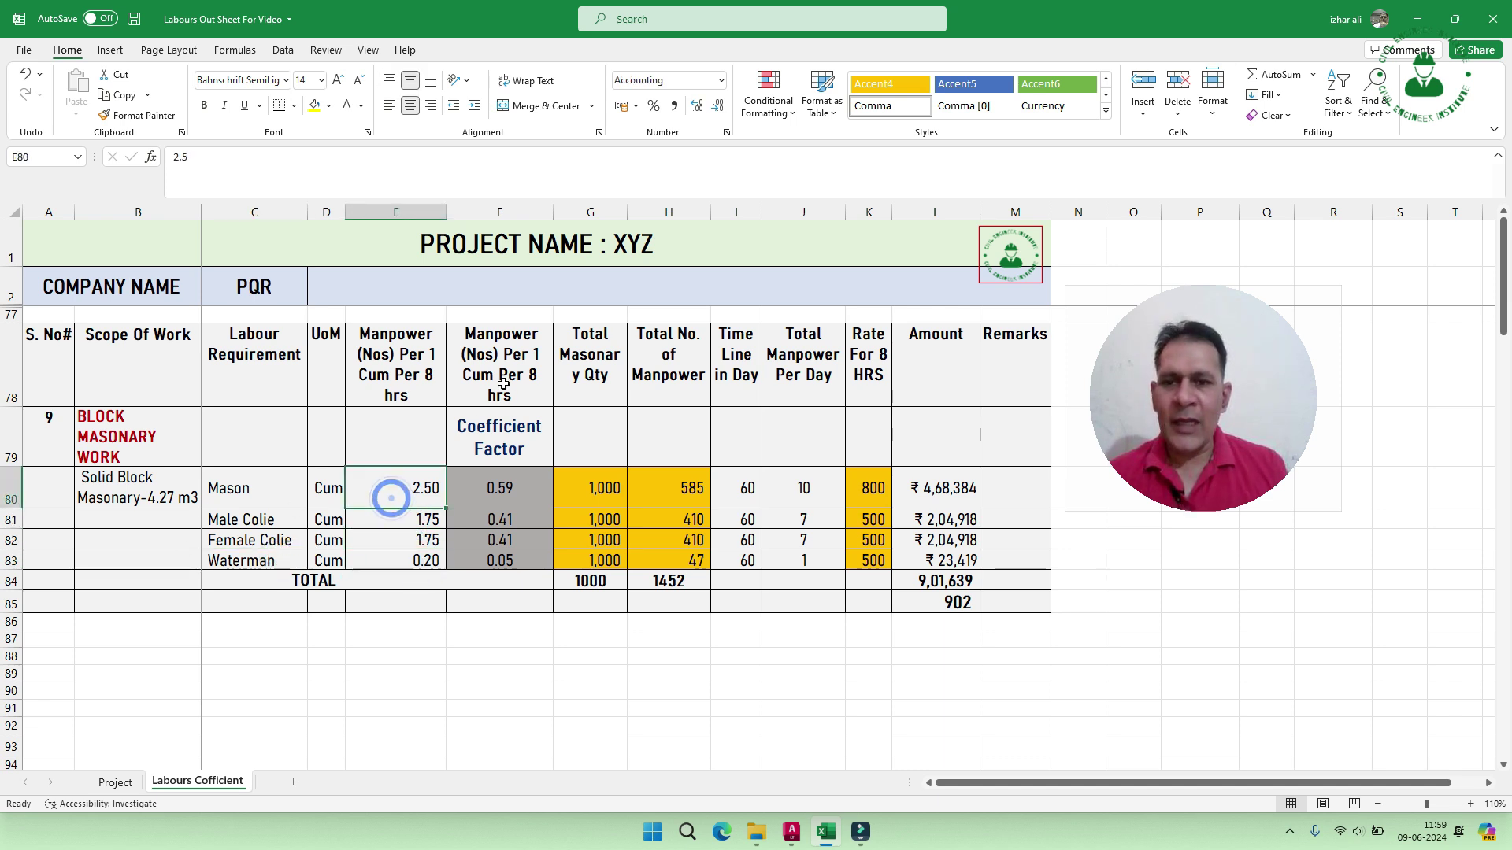
Inspect the Coefficient Factor formula in F80 and the factors in F80:F83 for all four labour types.
left_click(514, 489)
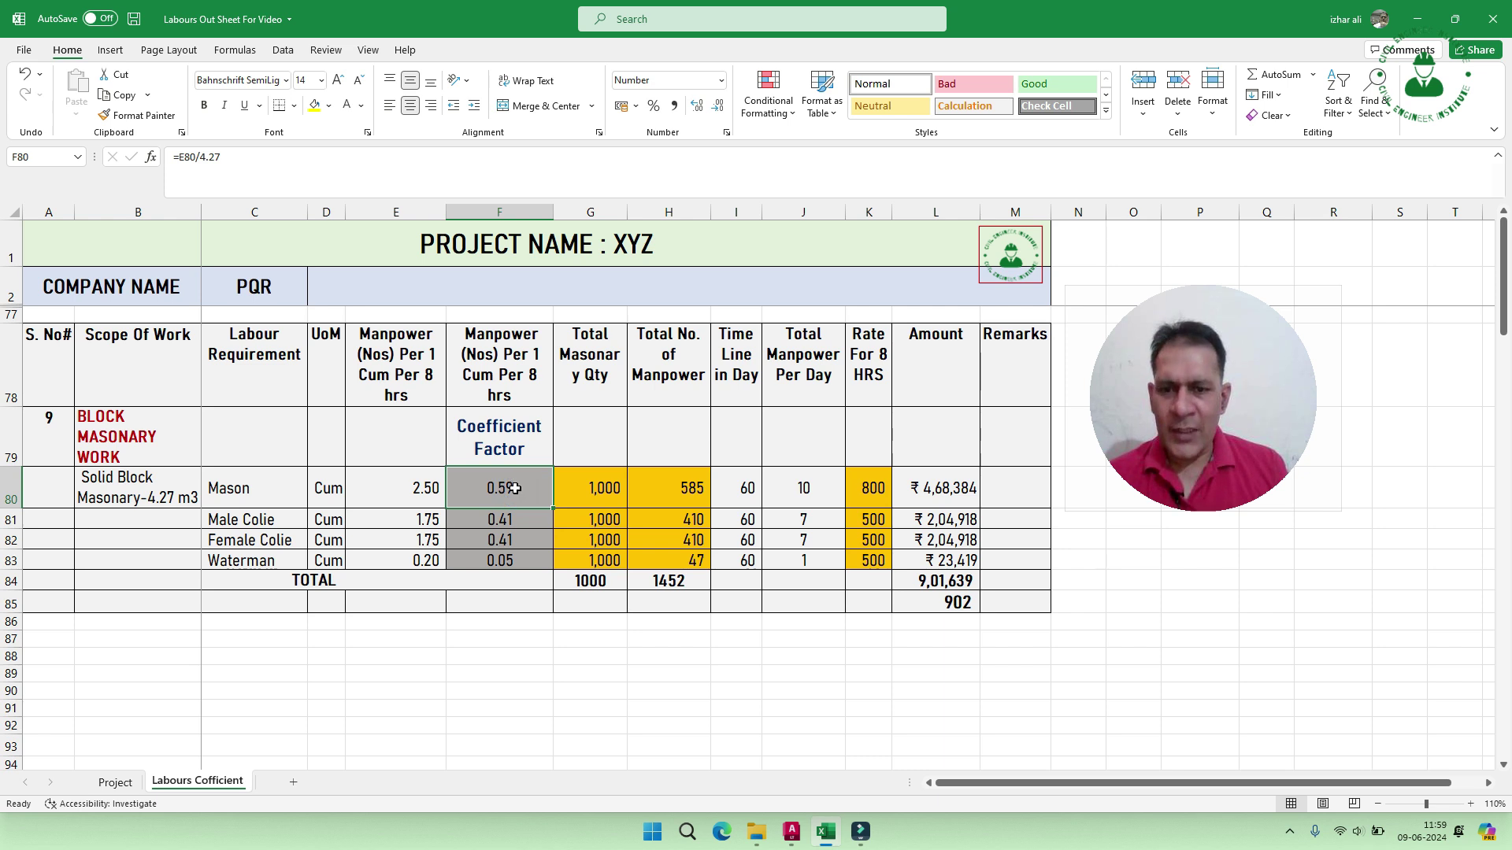
left_click_drag(531, 487, 530, 554)
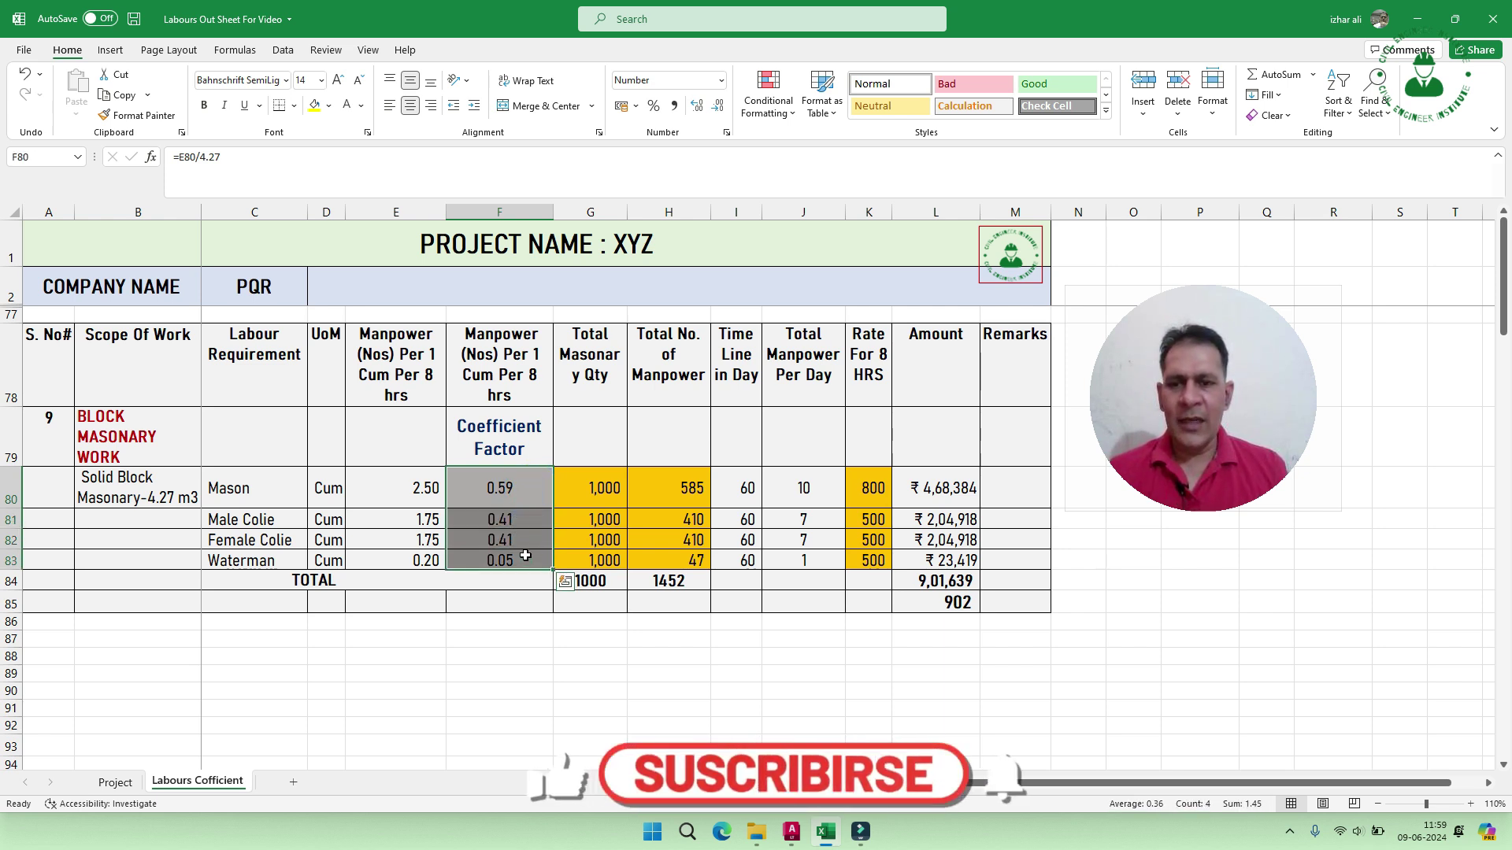
left_click_drag(523, 495, 531, 551)
Trace how the Mason's total manpower in H80 is calculated from the masonry quantity in G80 and the coefficient in F80.
left_click(585, 492)
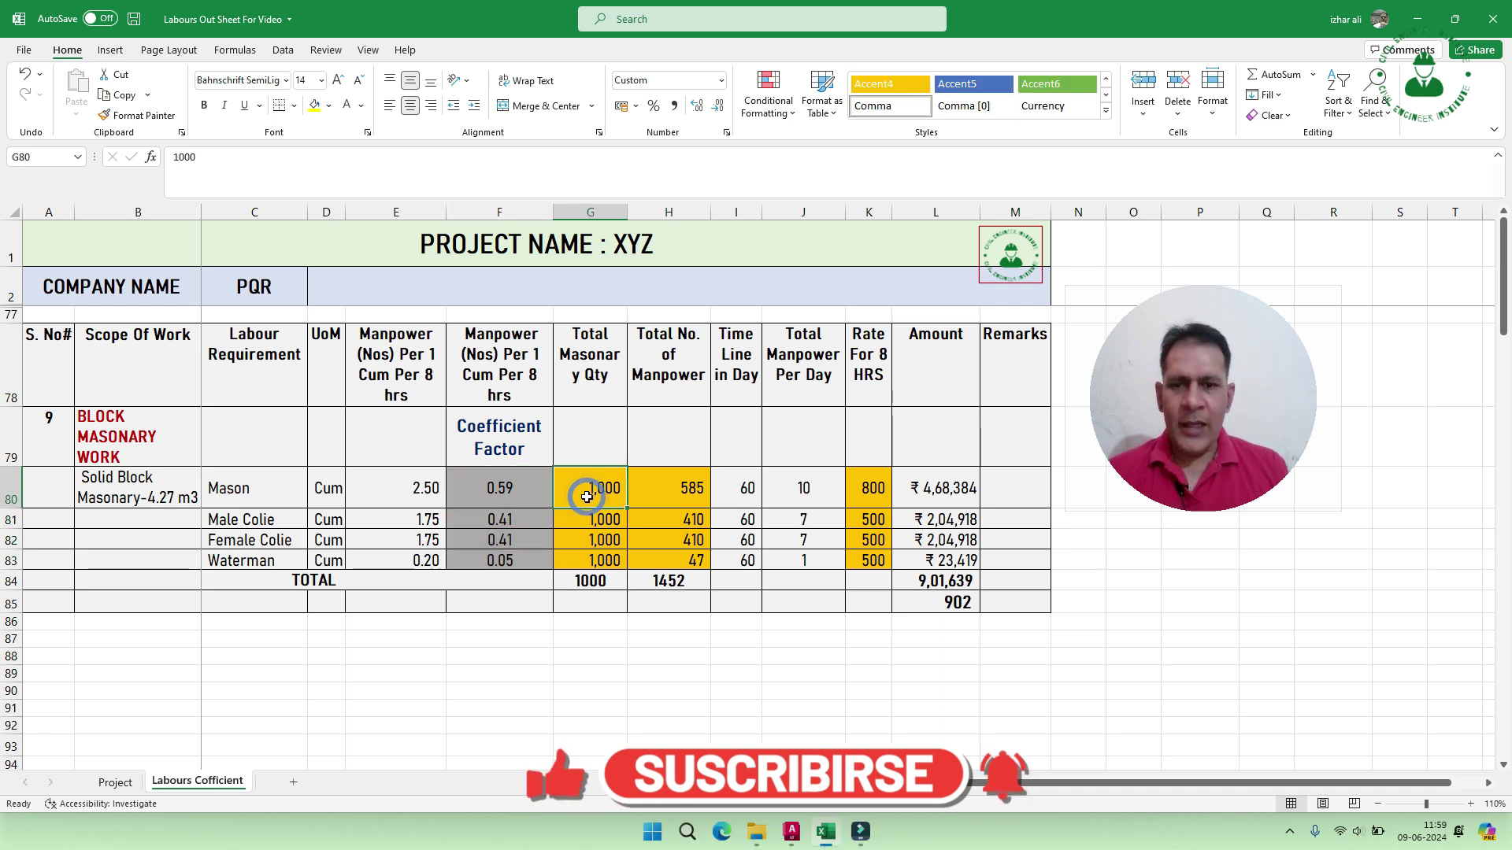
left_click(660, 496)
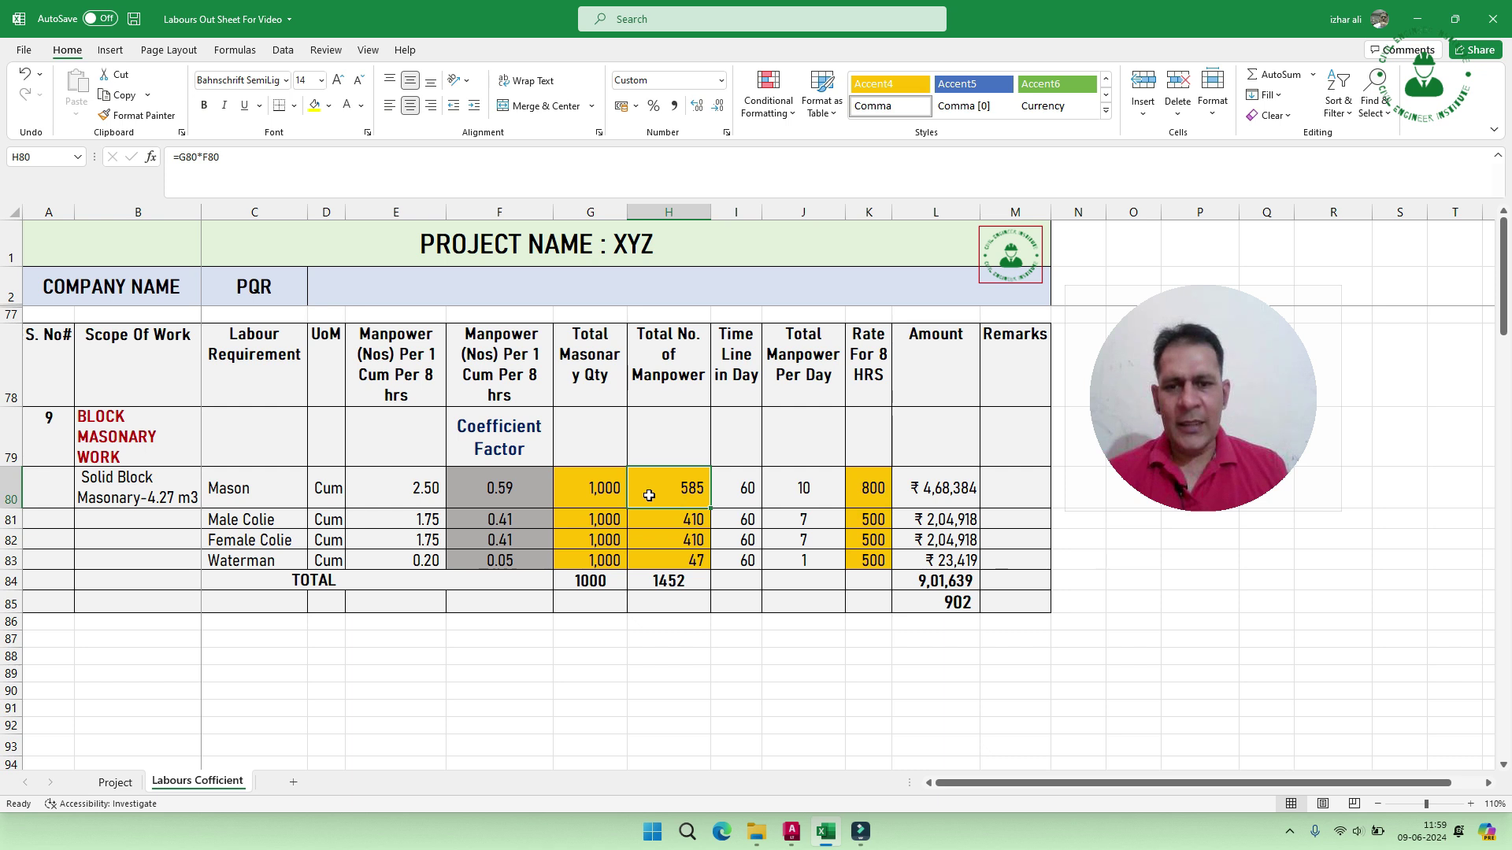
left_click(609, 488)
left_click(530, 497)
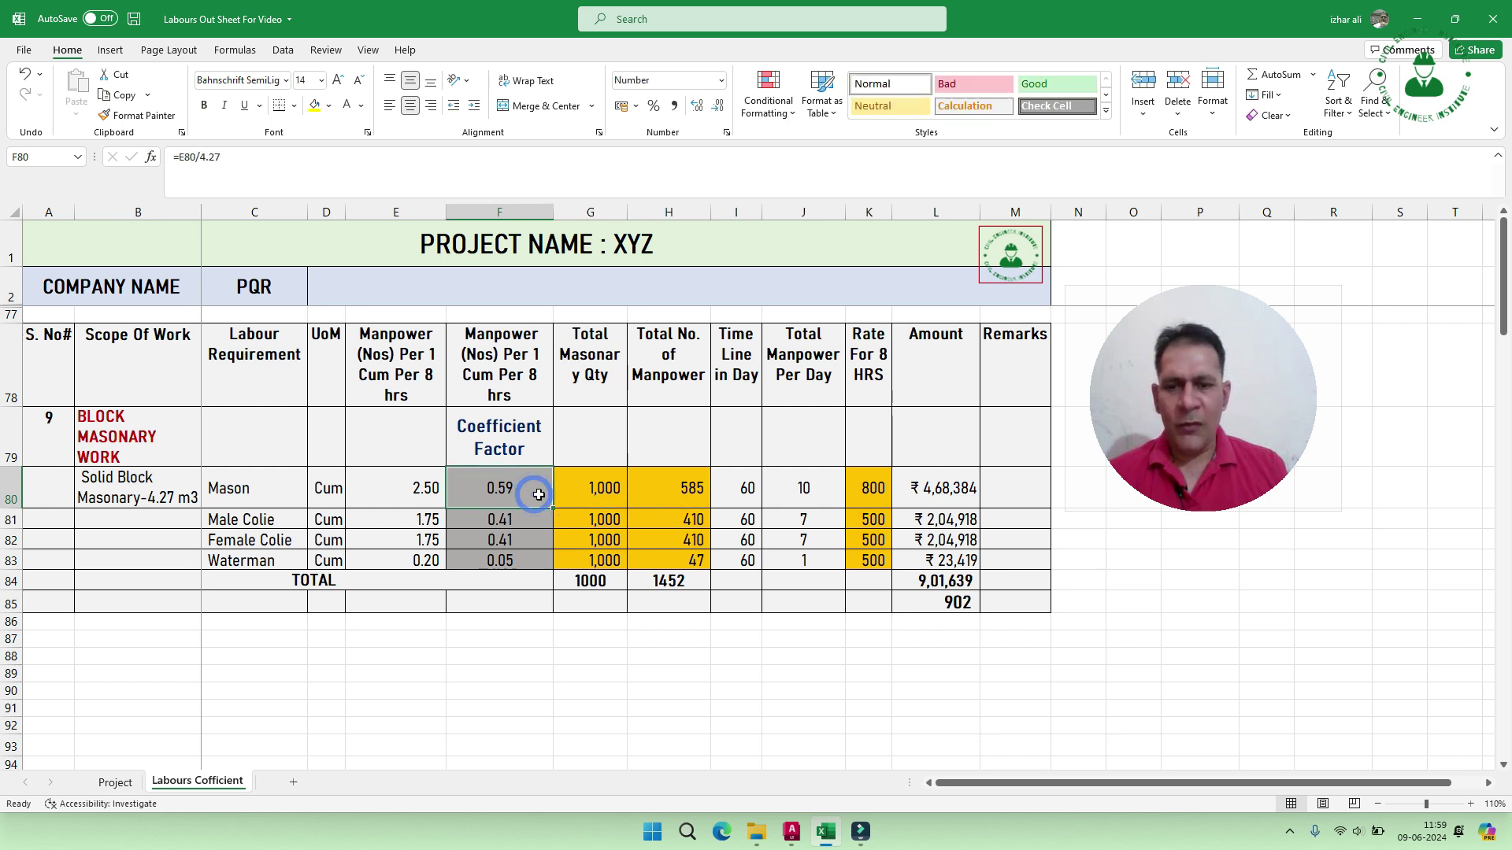
left_click(657, 493)
key("Down")
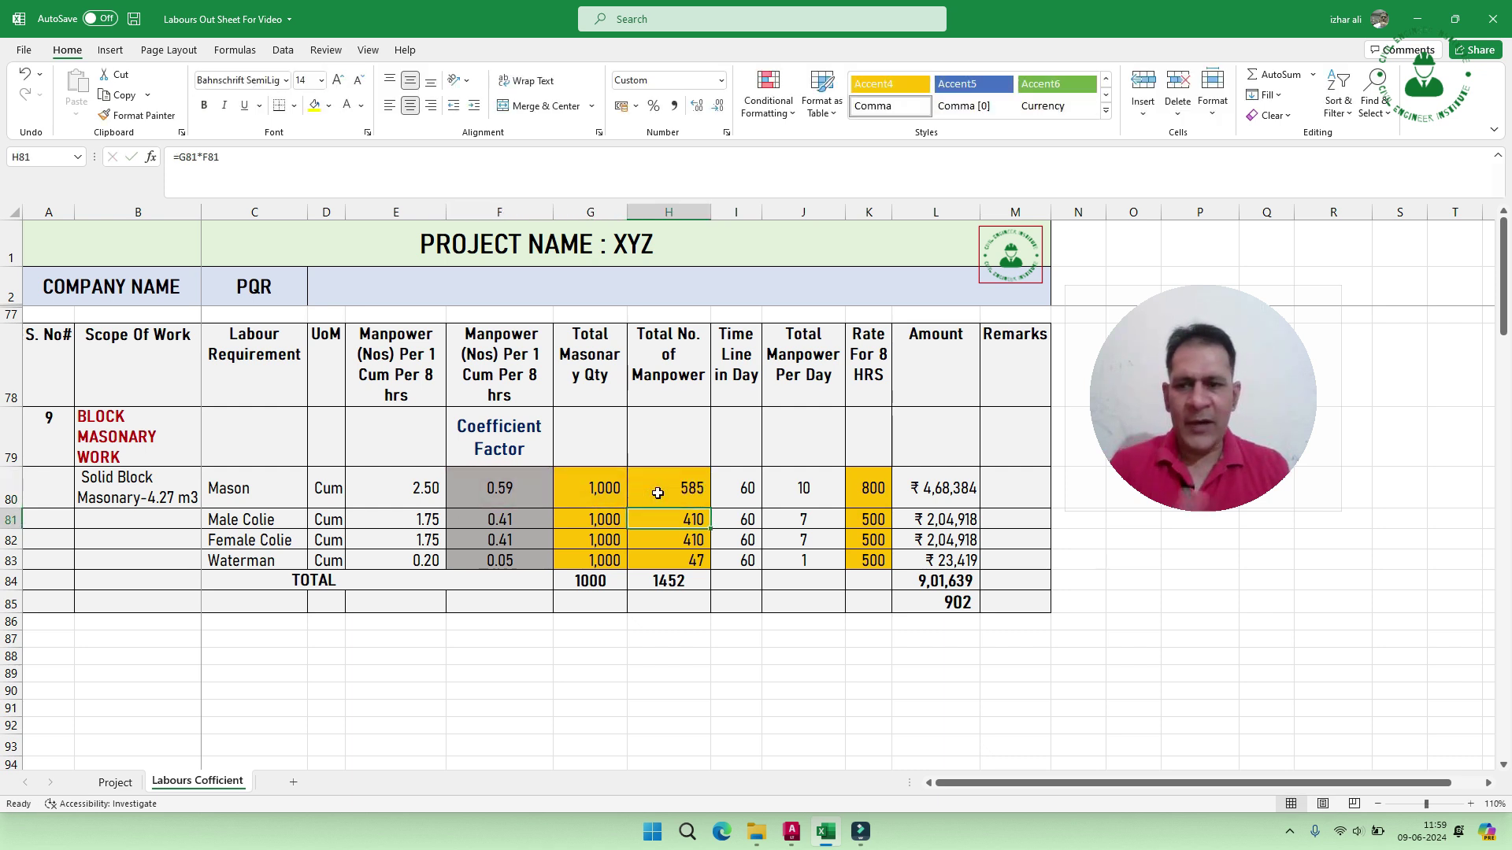
Review the total manpower of each labour type in H80:H83 and the sum formula in H84.
left_click(661, 493)
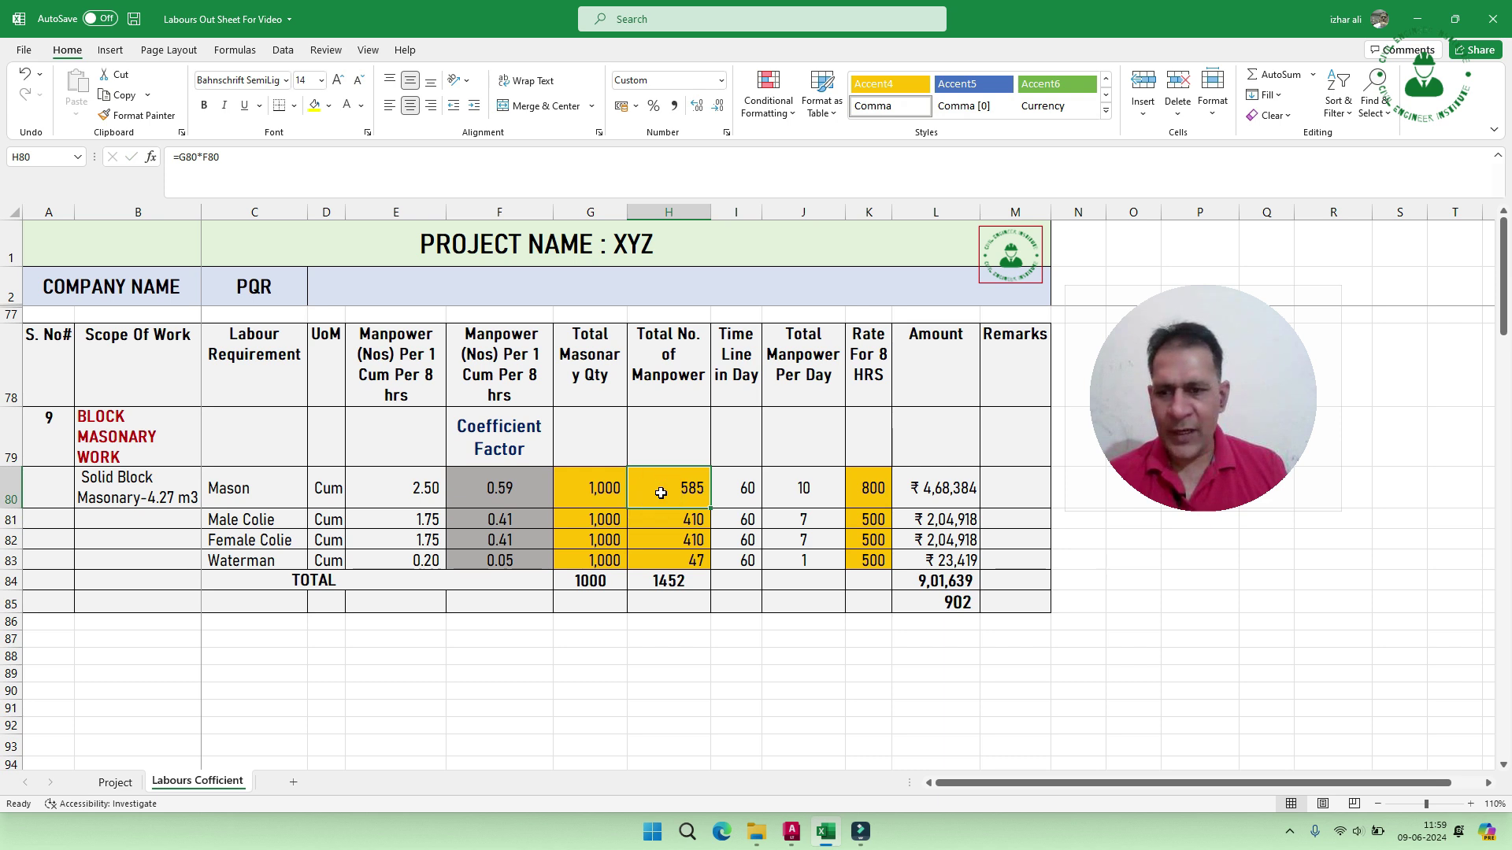
left_click(686, 521)
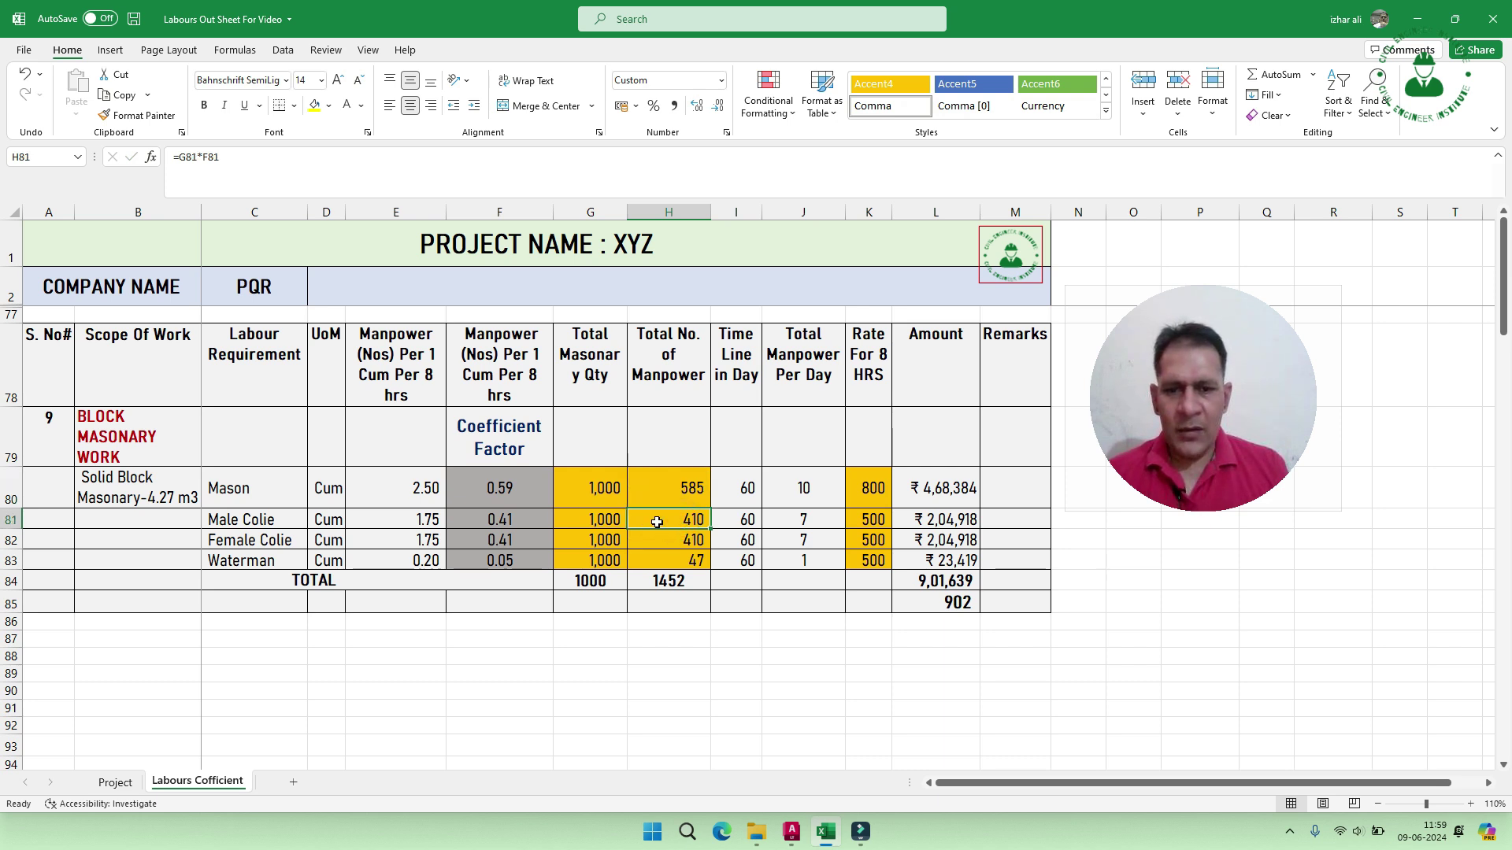
left_click(656, 536)
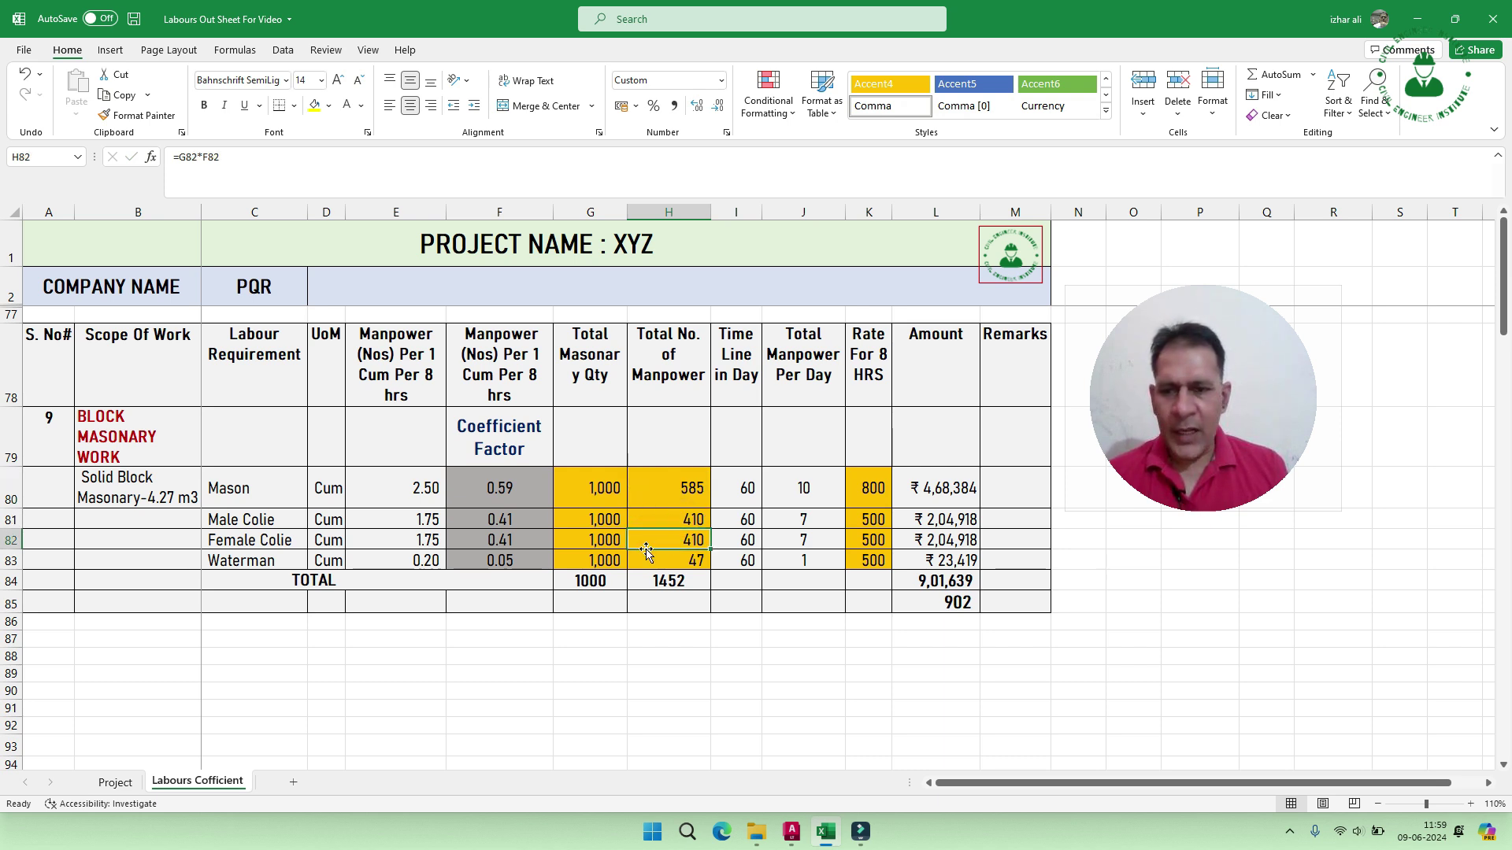
left_click_drag(682, 484, 678, 560)
left_click(682, 583)
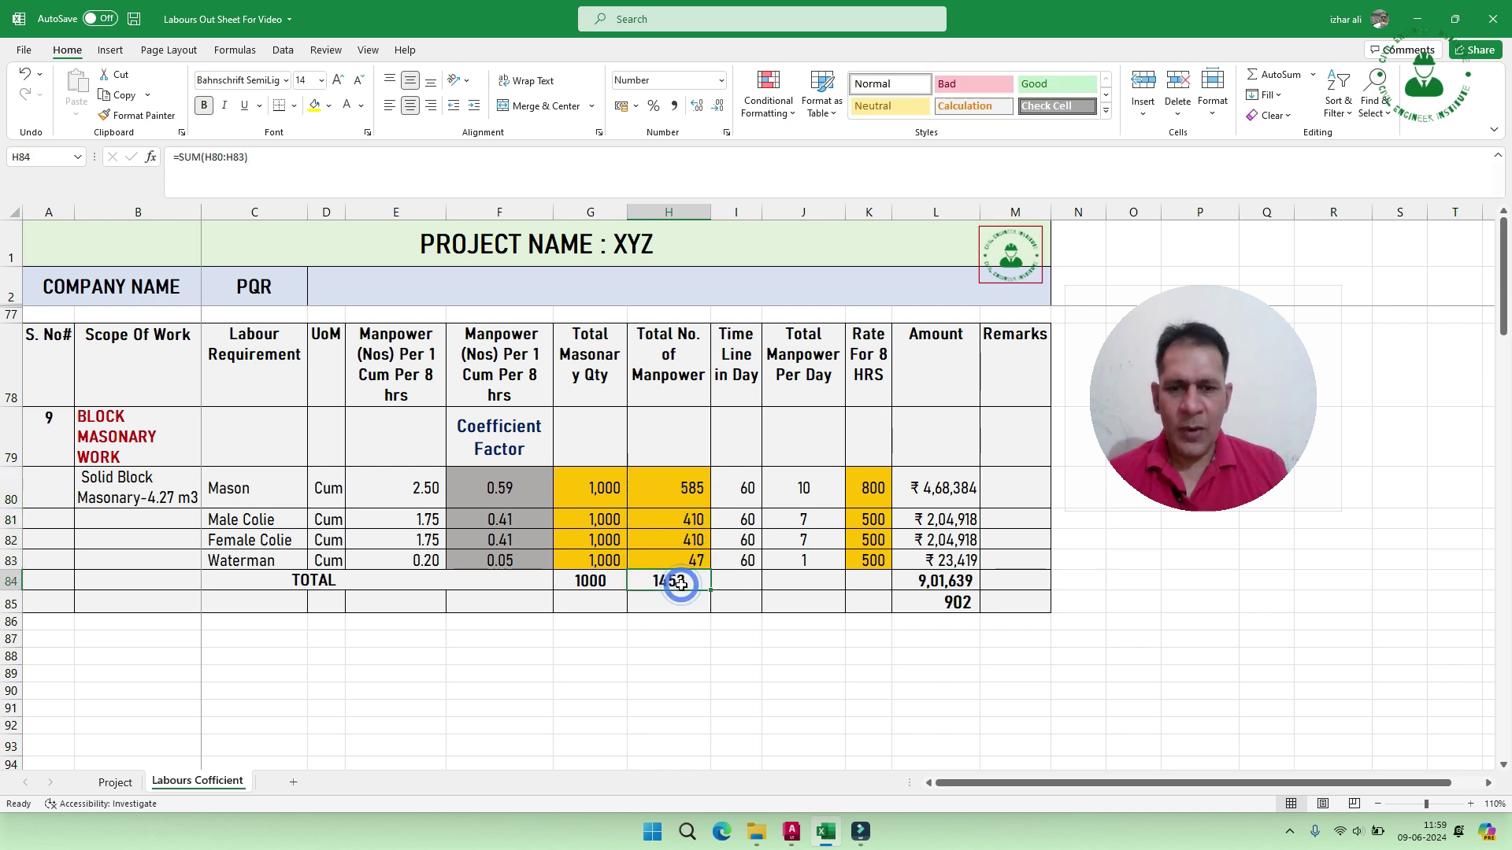
Examine the time line in I80 and the Total Manpower Per Day formulas for the Mason in J80 and Male Colie in J81.
left_click(738, 497)
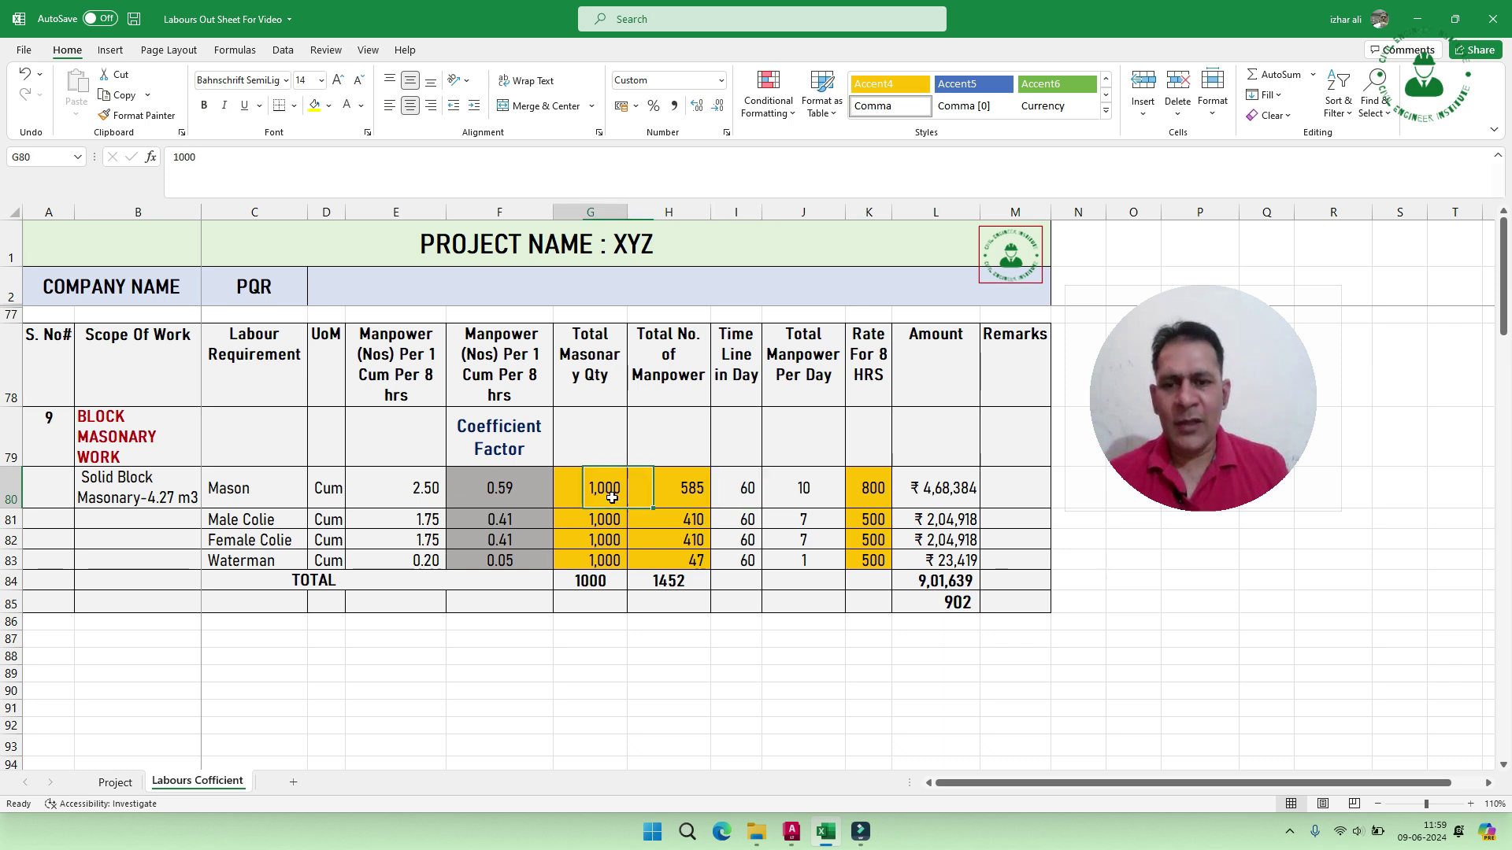
left_click(702, 489)
left_click(747, 490)
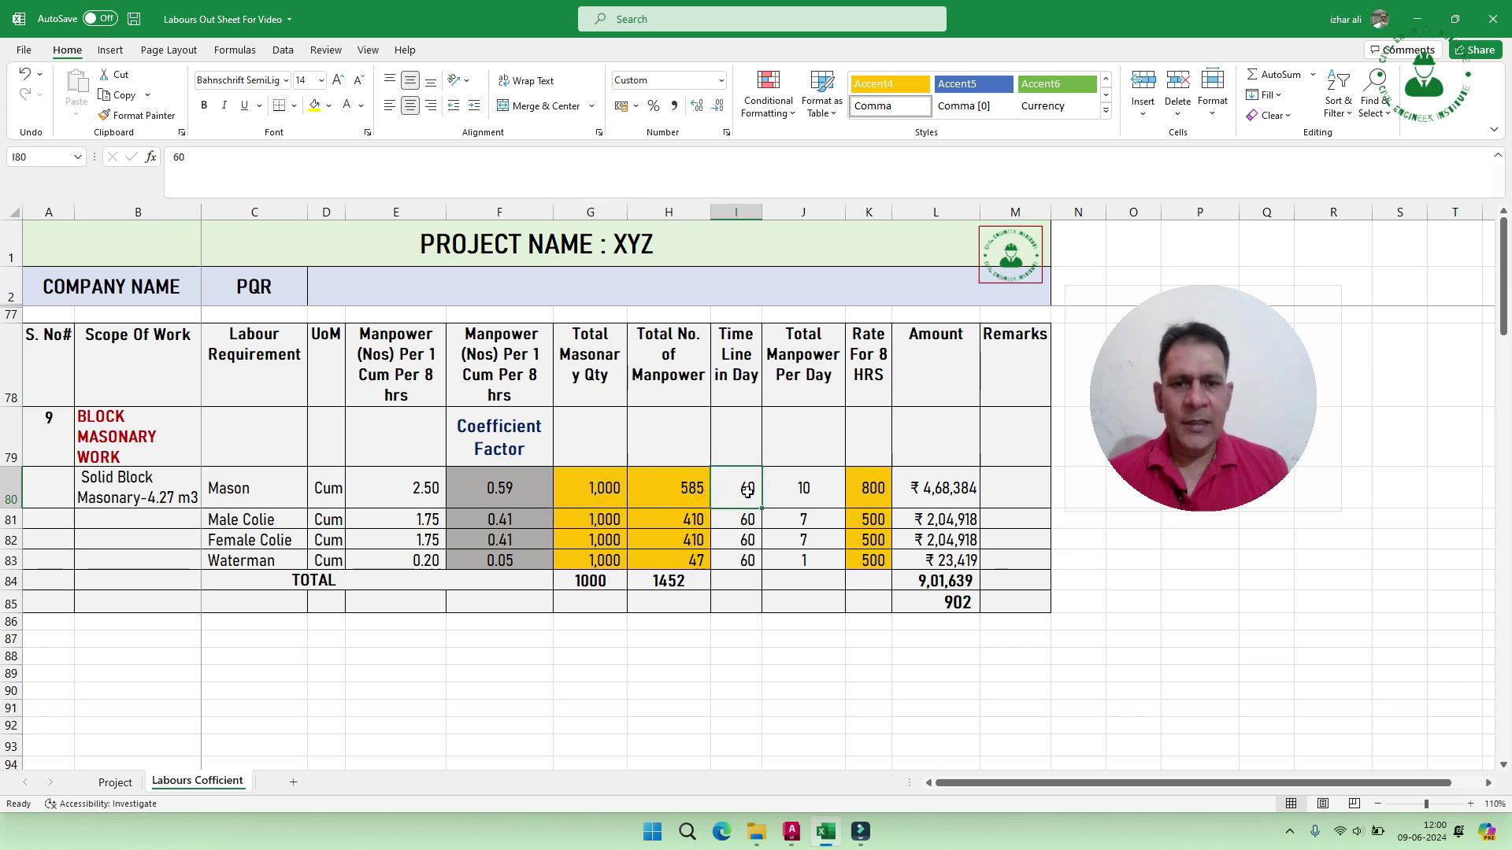
left_click(807, 497)
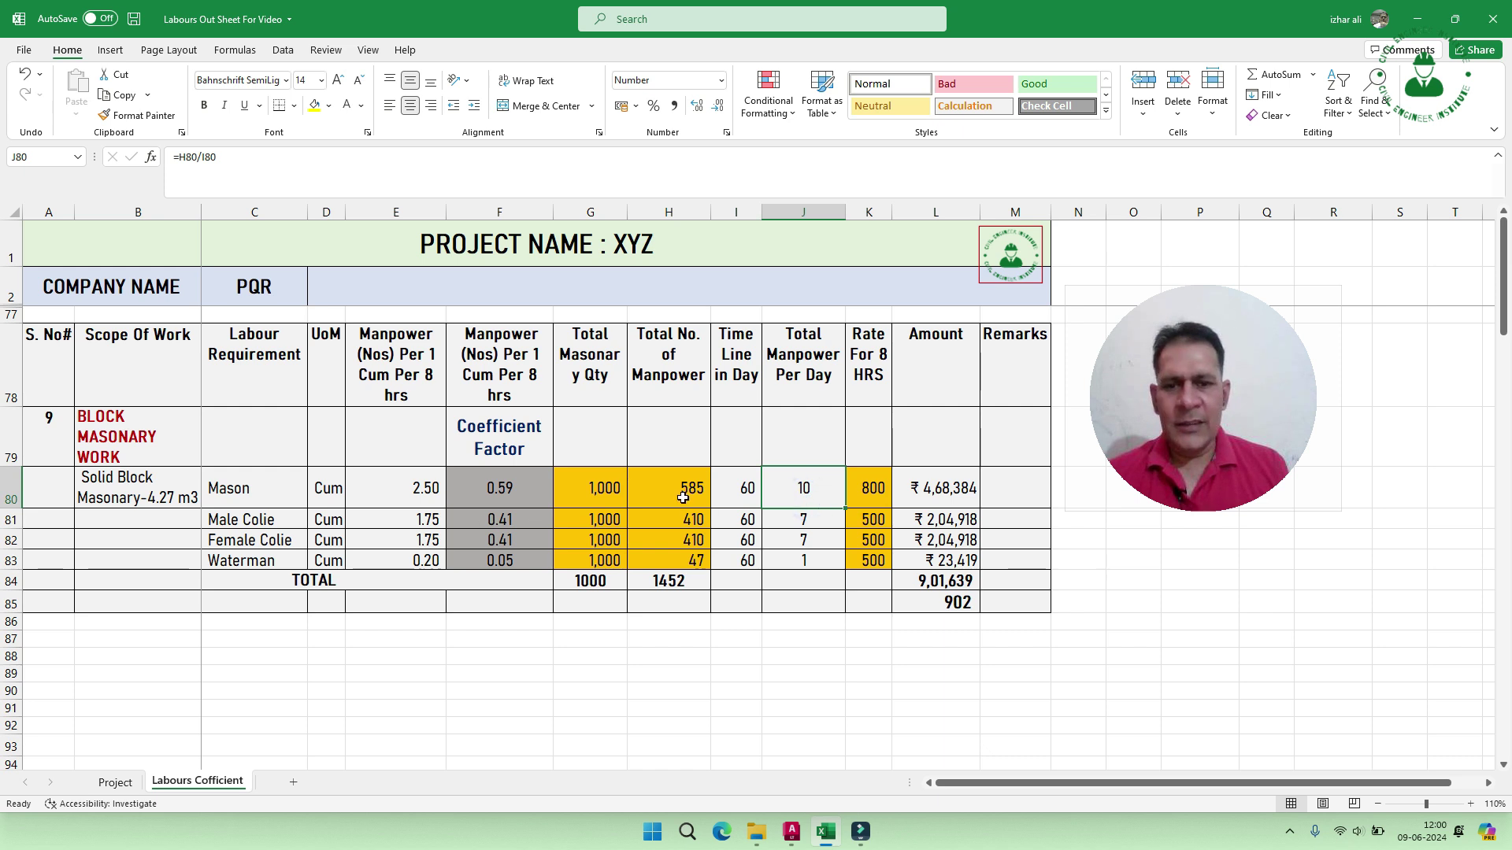
double_click(800, 490)
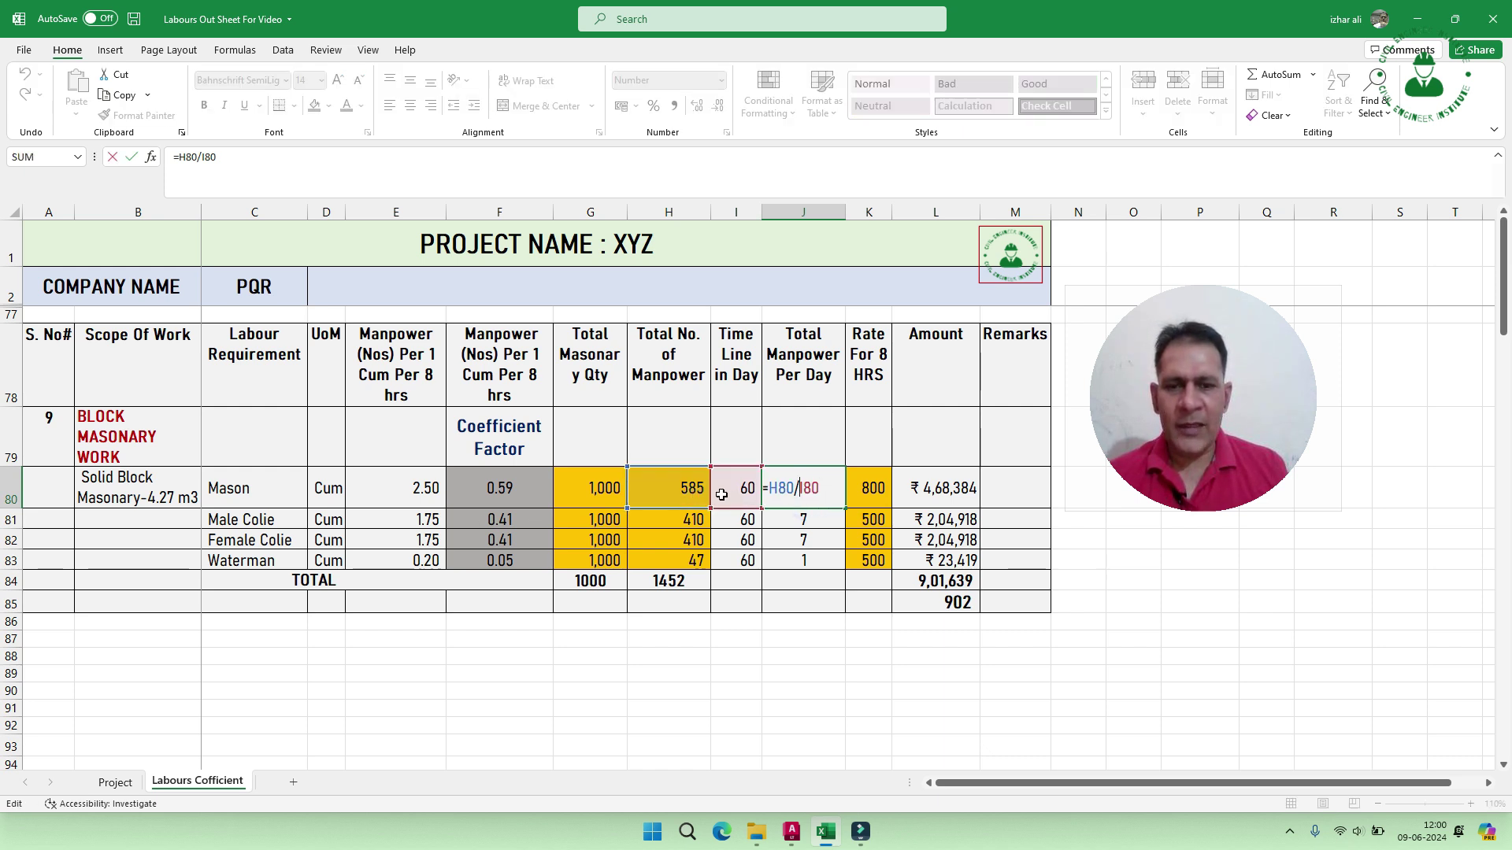
key("Escape")
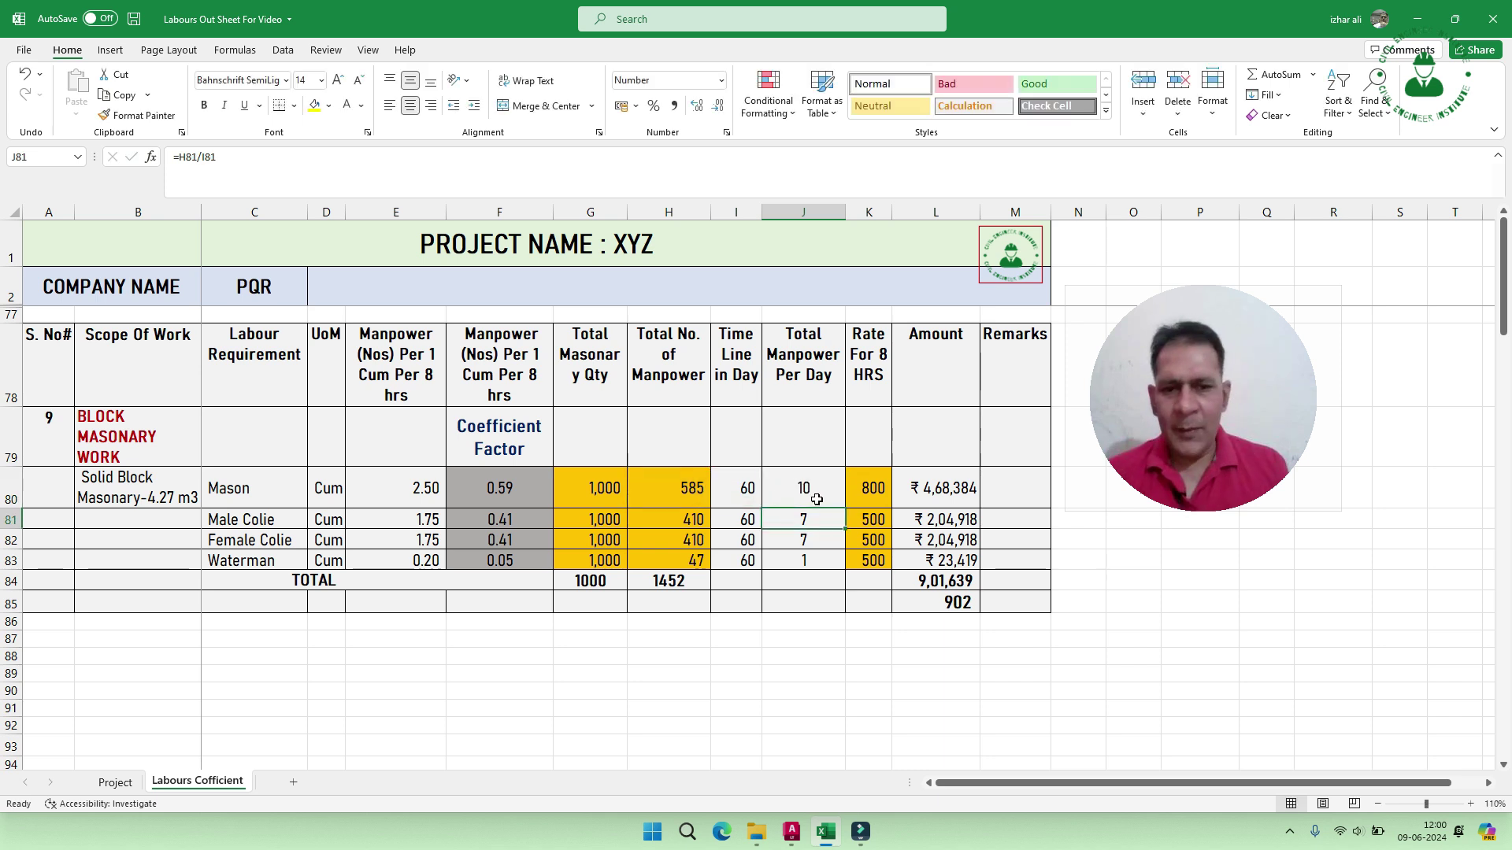
left_click(818, 519)
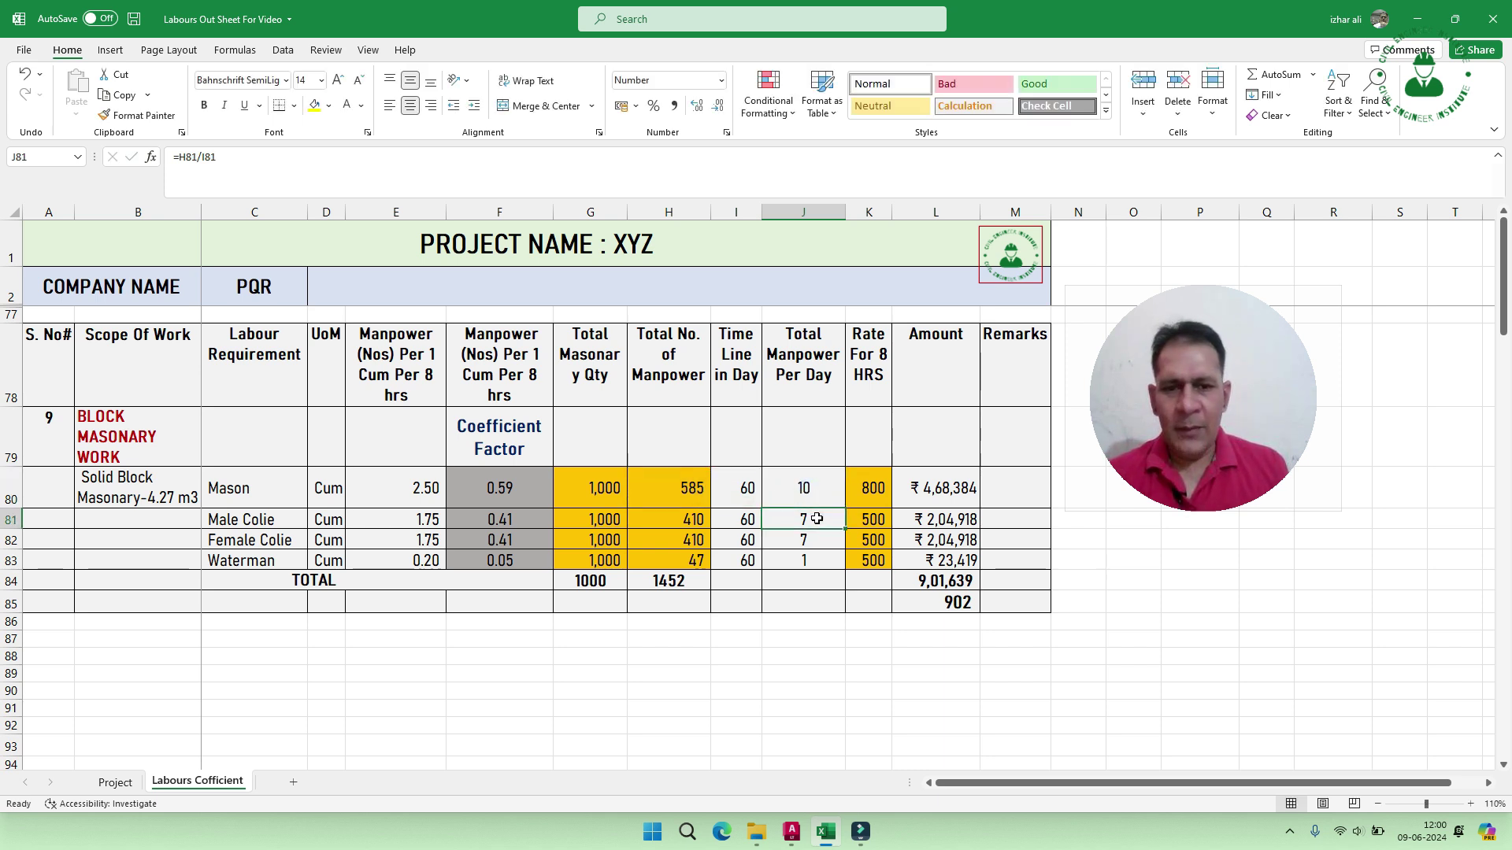
Review the Total Manpower Per Day formulas in J82:J83 and the 8-hour labour rates in K80:K82.
left_click(818, 536)
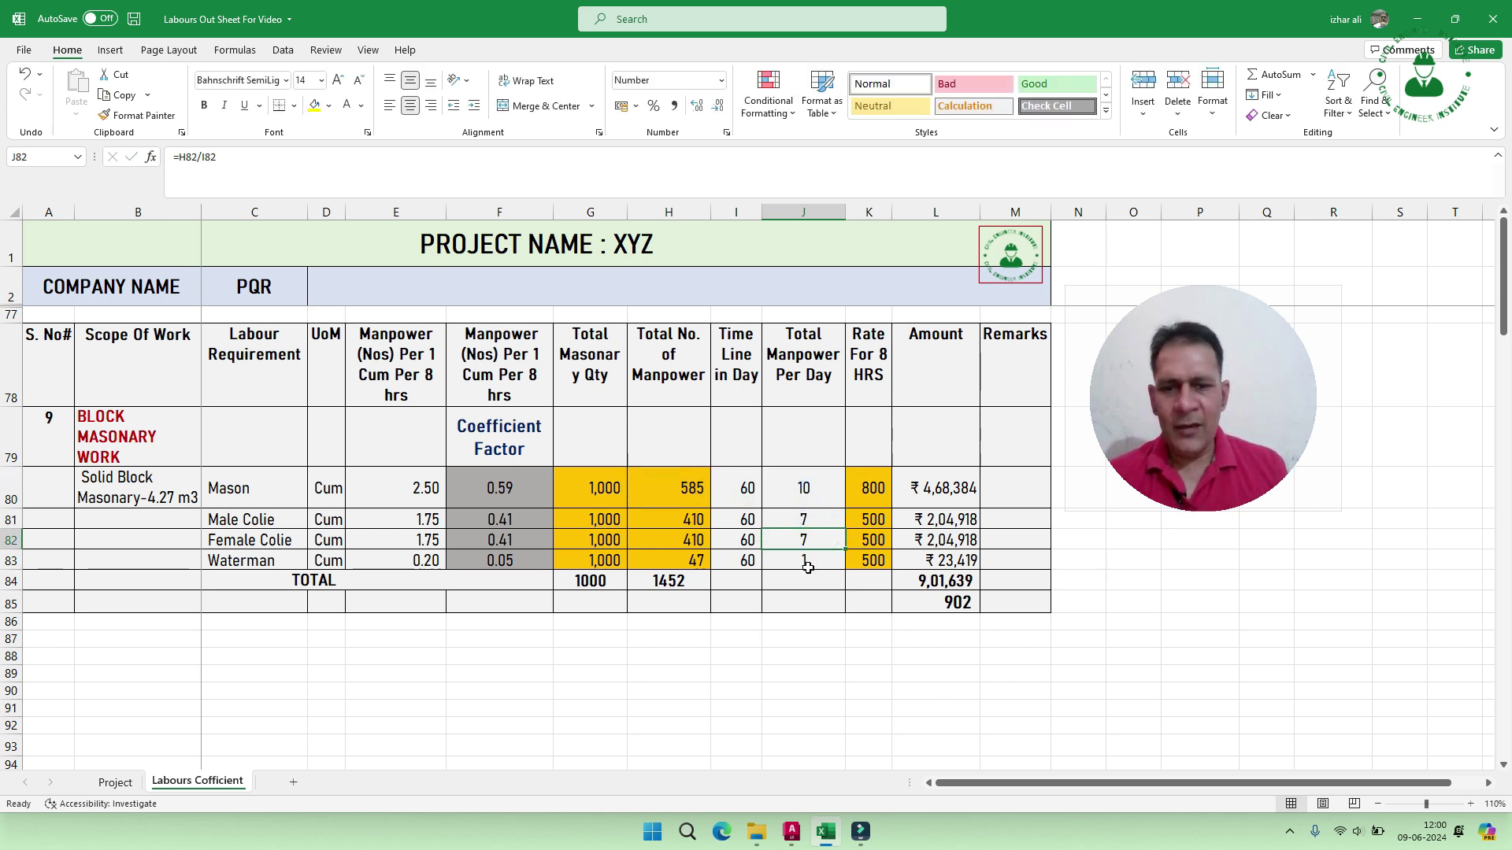
left_click(808, 561)
left_click(863, 499)
left_click(864, 523)
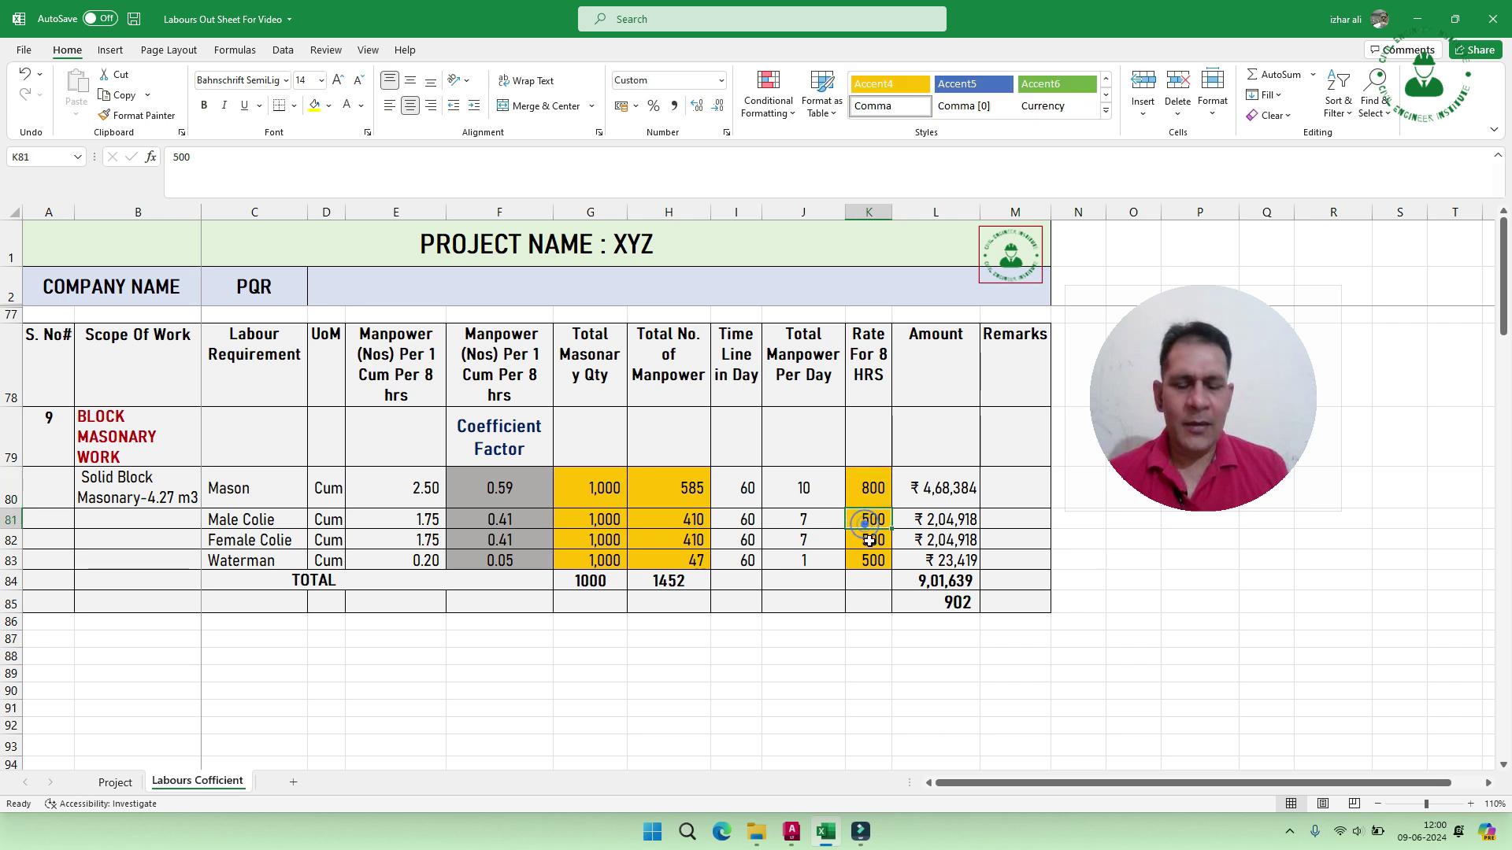
left_click(868, 541)
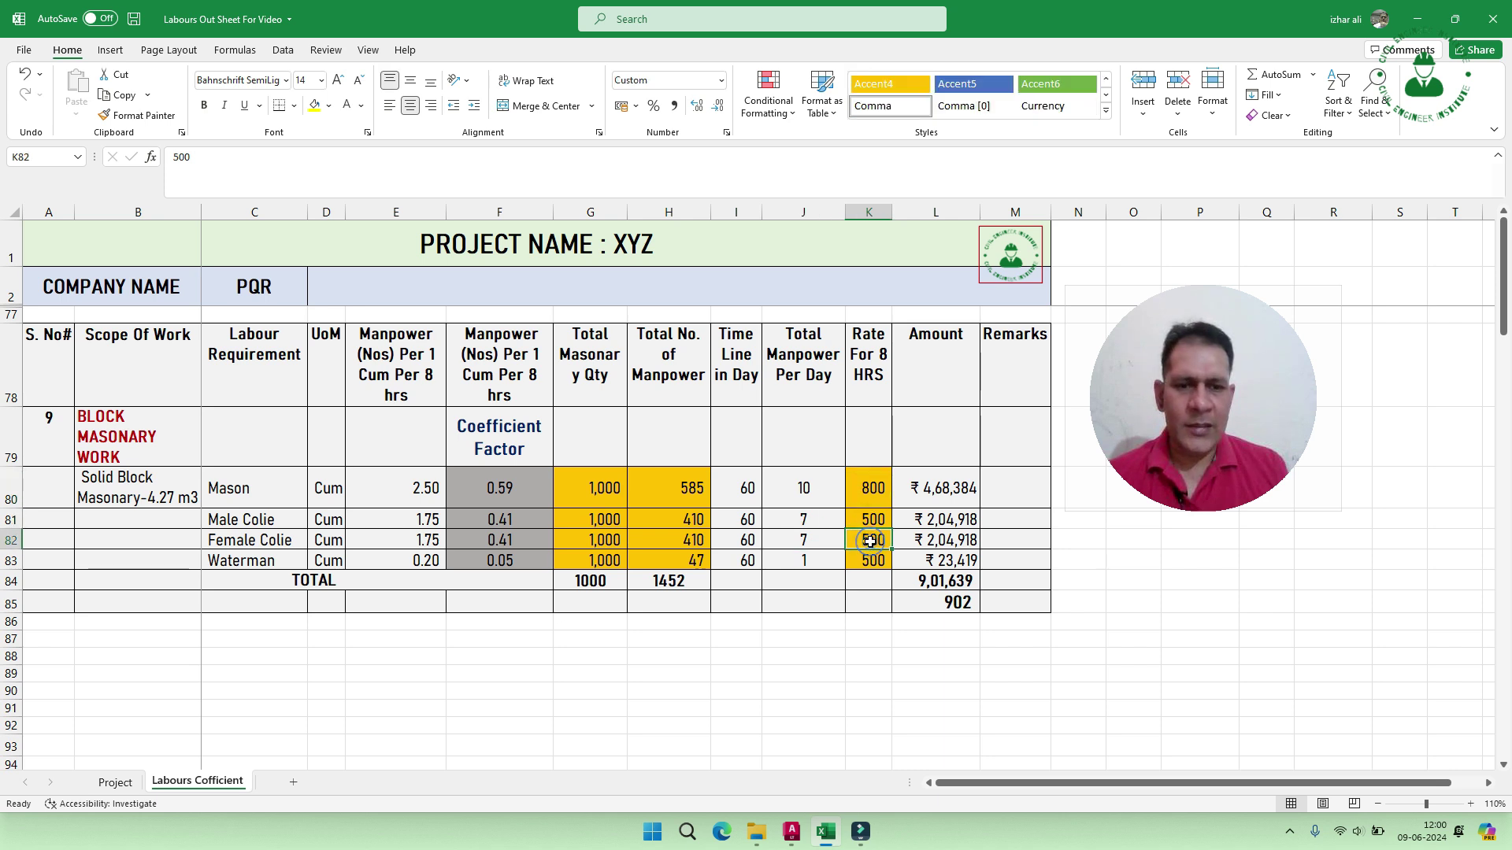
Inspect how the Amount of each labour type in L80:L83 is calculated from its rate and total manpower.
left_click(943, 502)
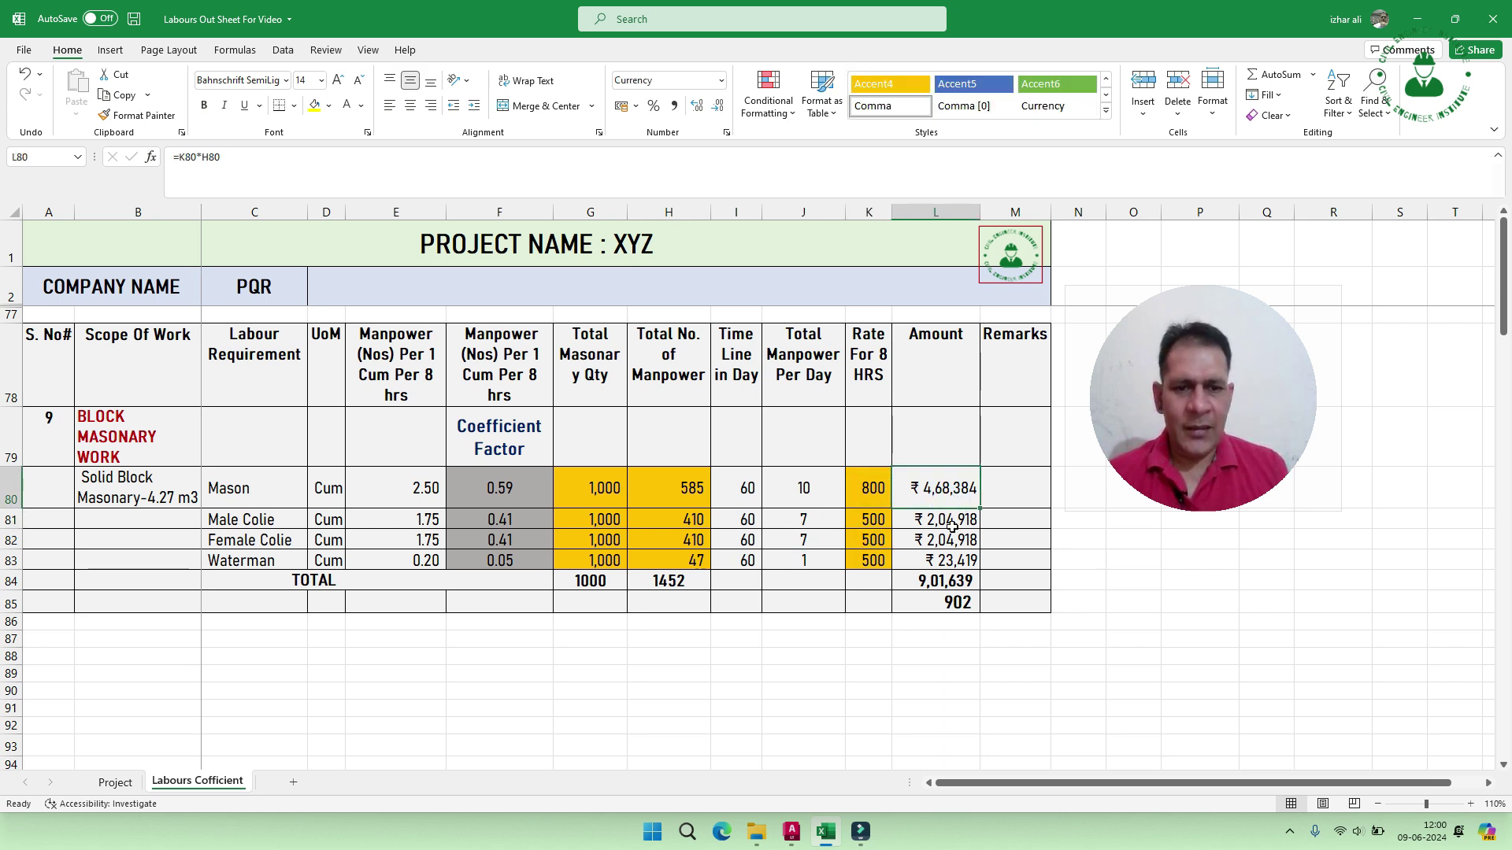
left_click(949, 524)
left_click(957, 543)
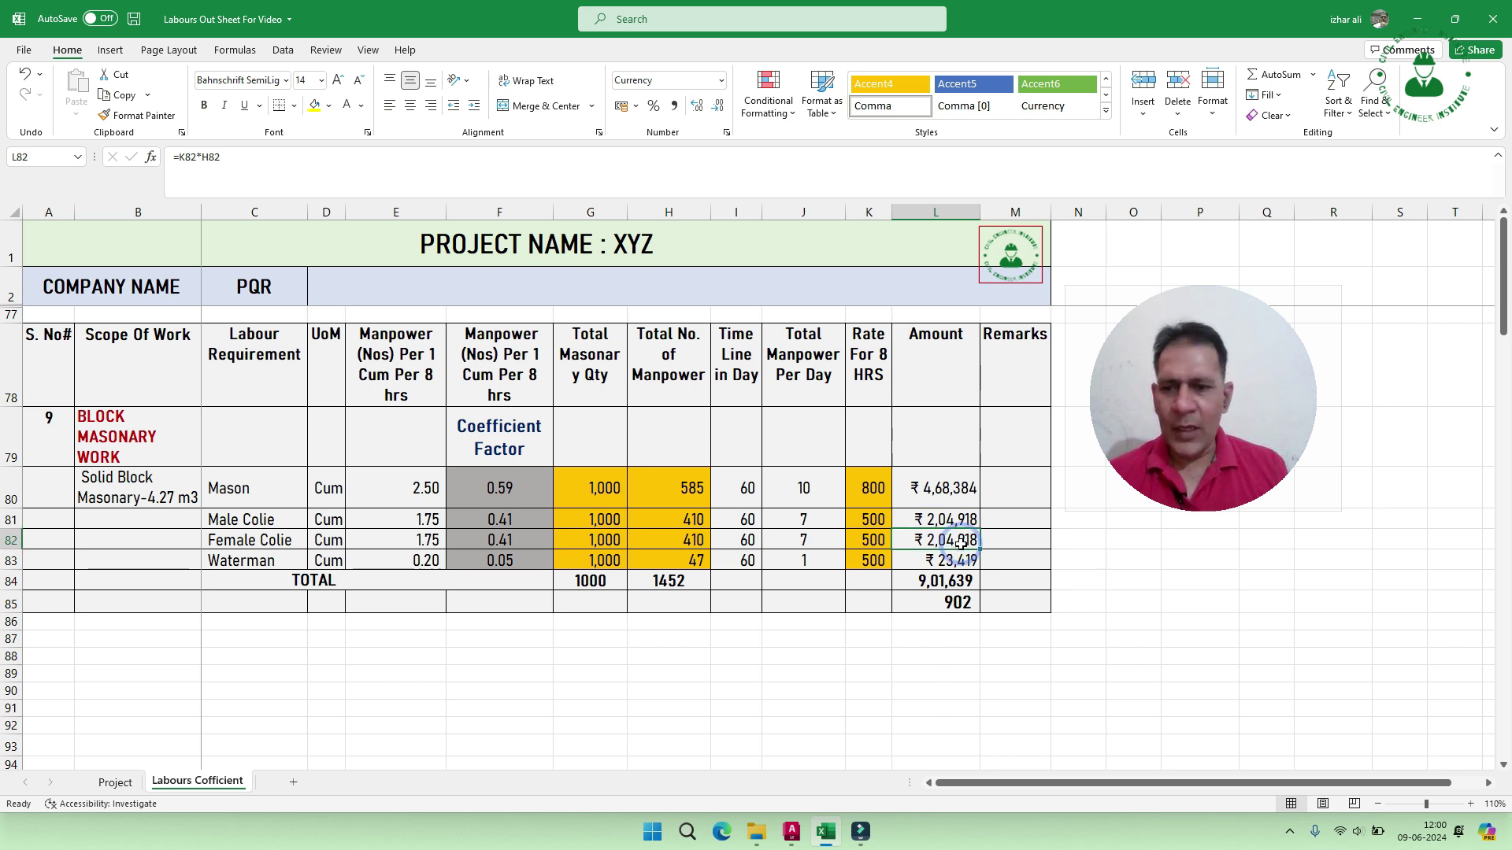
left_click(964, 563)
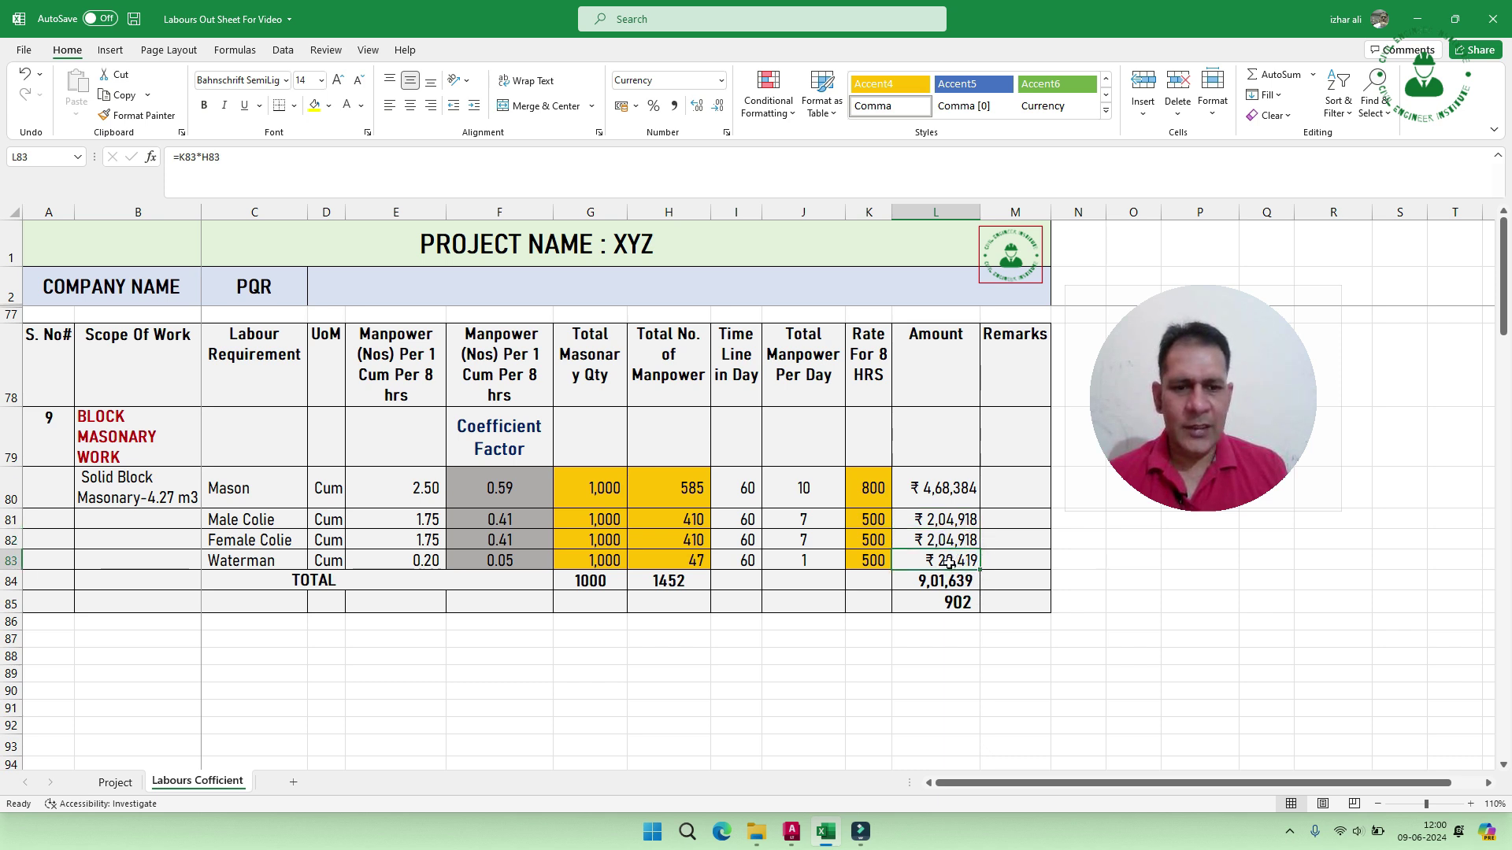
Trace how the cost per cubic metre in L85 is derived from the total amount in L84 and quantity in G84.
left_click(945, 582)
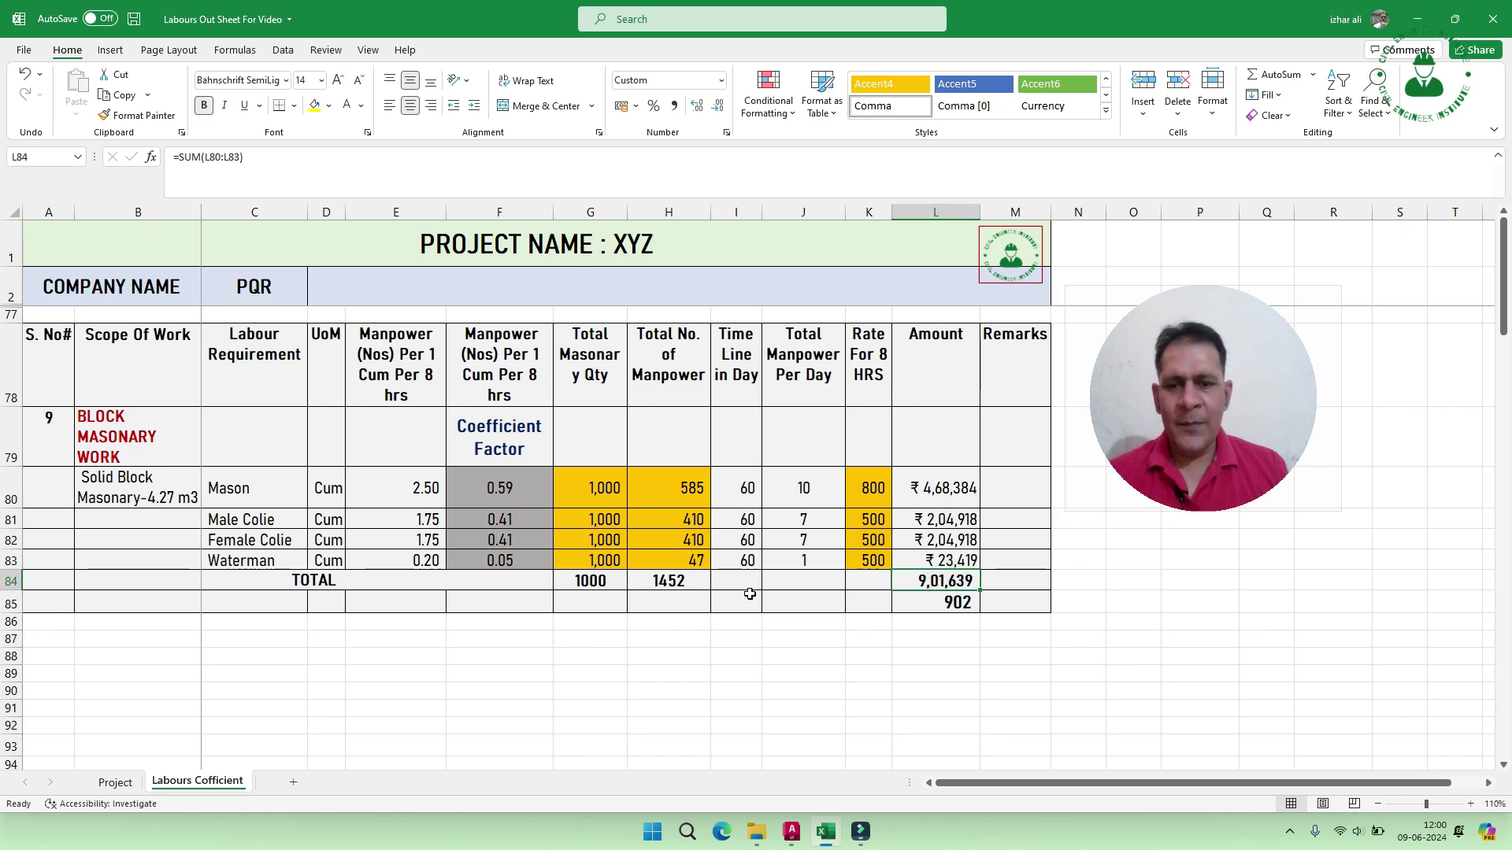
left_click(598, 583)
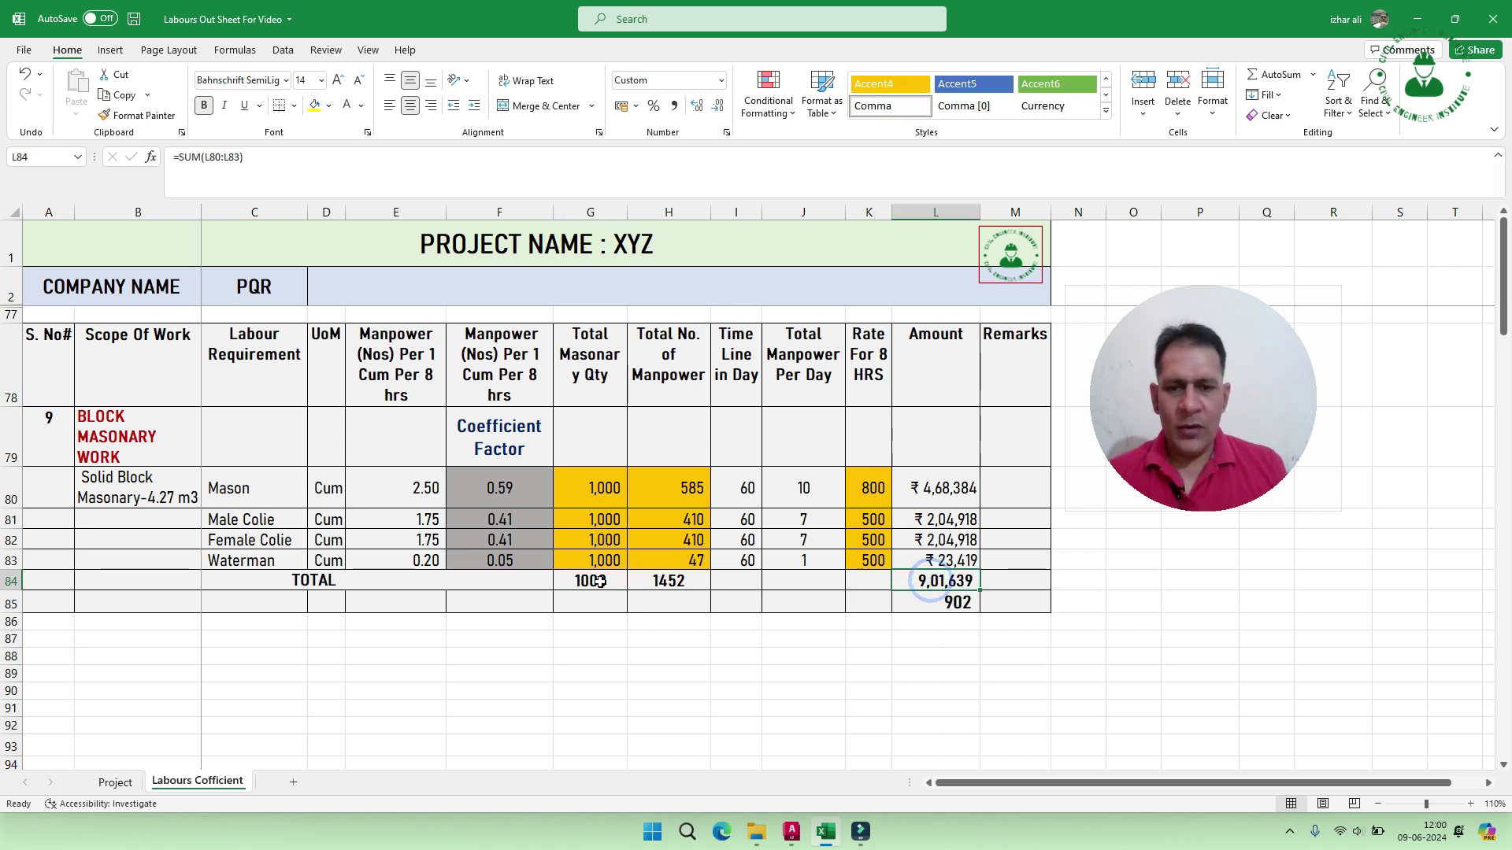
left_click(600, 581)
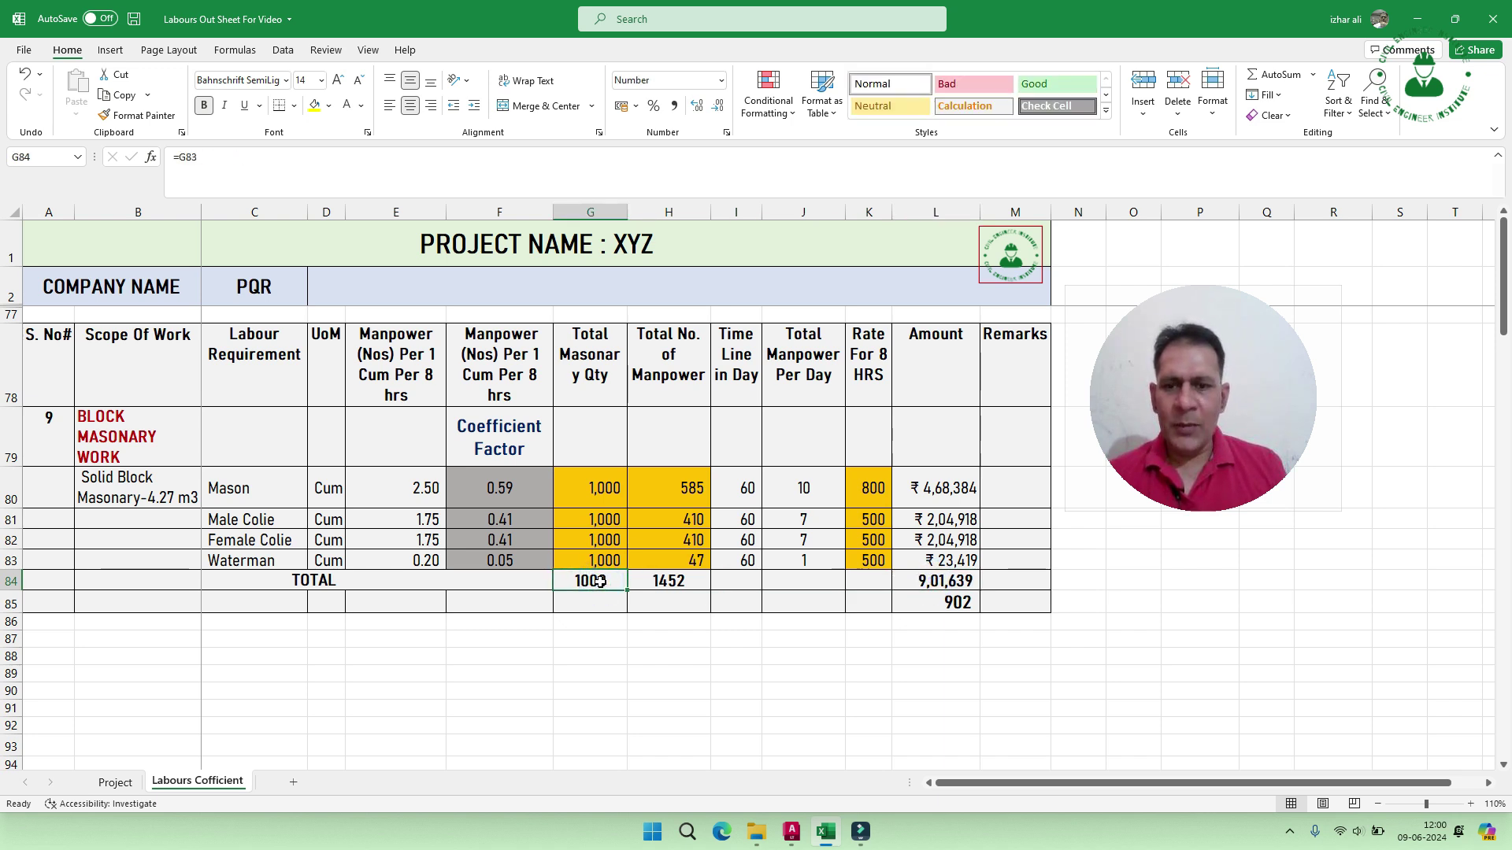
left_click(941, 608)
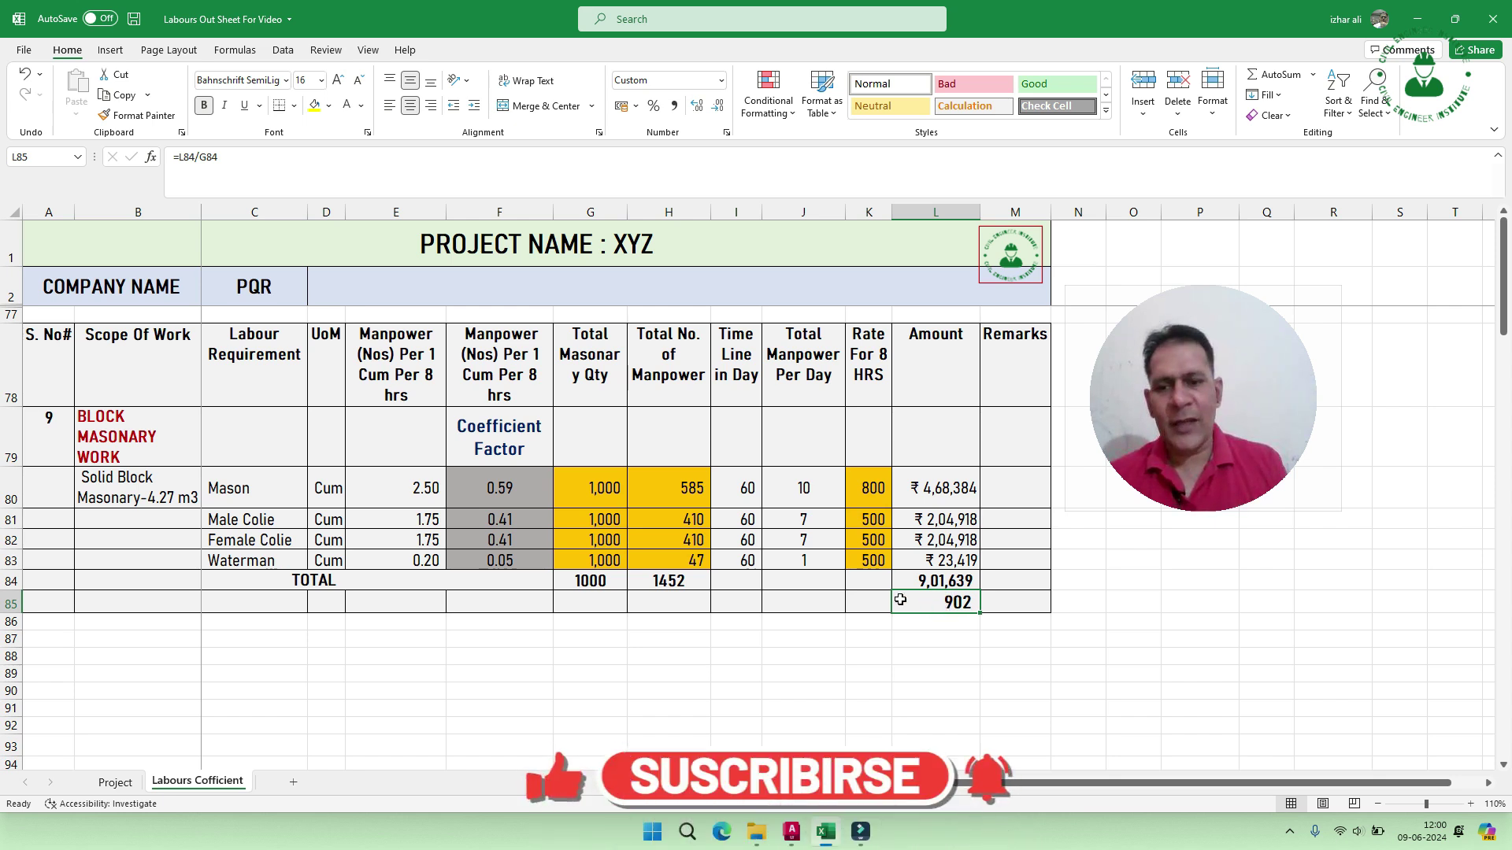
Set the font colour of D85:J94 to black to reveal the hidden rate breakdown below the table.
left_click_drag(334, 609, 813, 762)
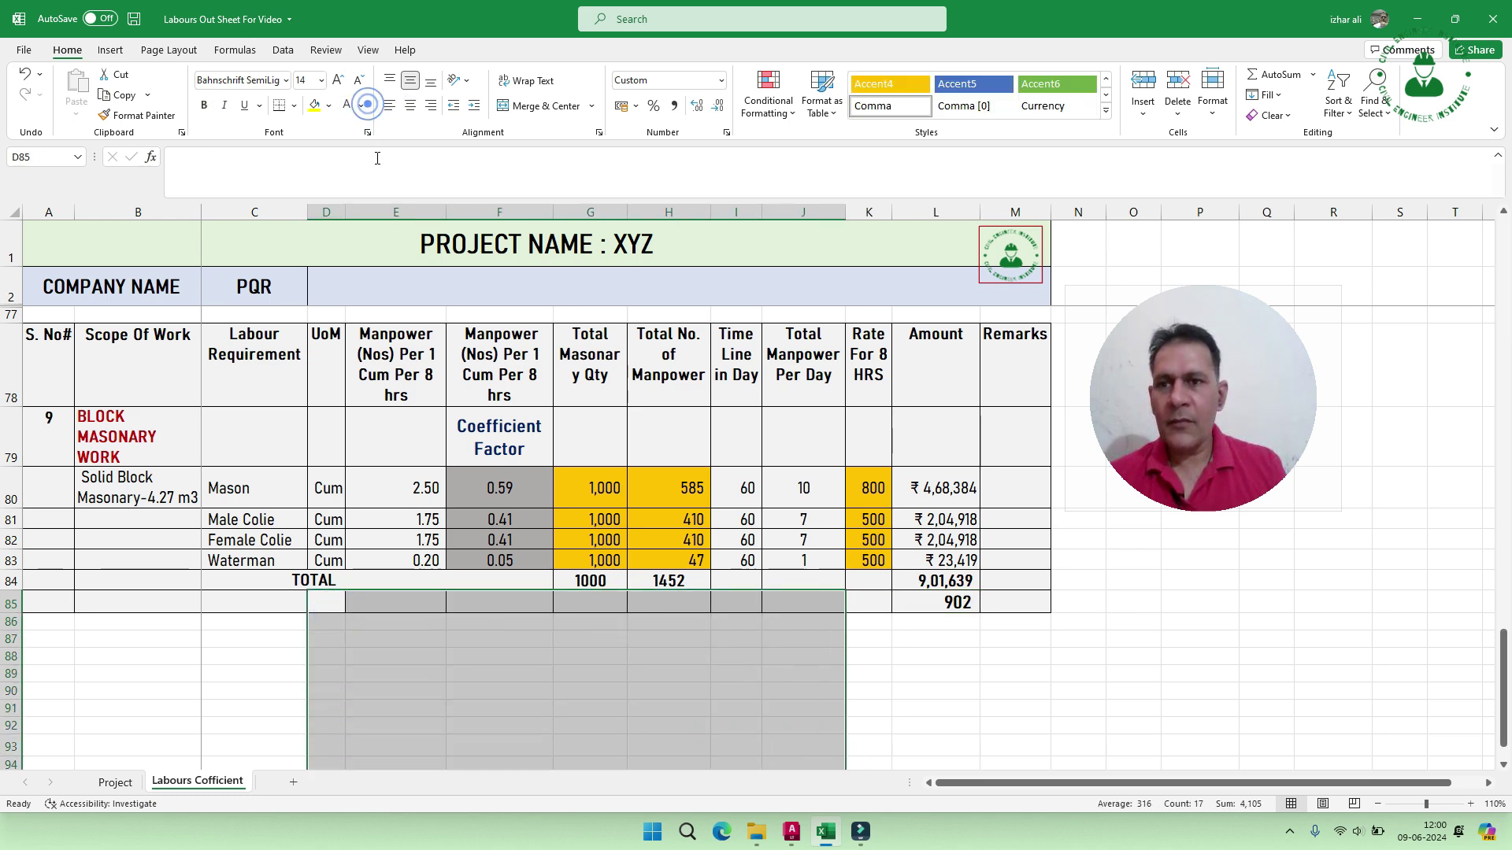
left_click(361, 106)
left_click(366, 137)
scroll(614, 523, "down", 2)
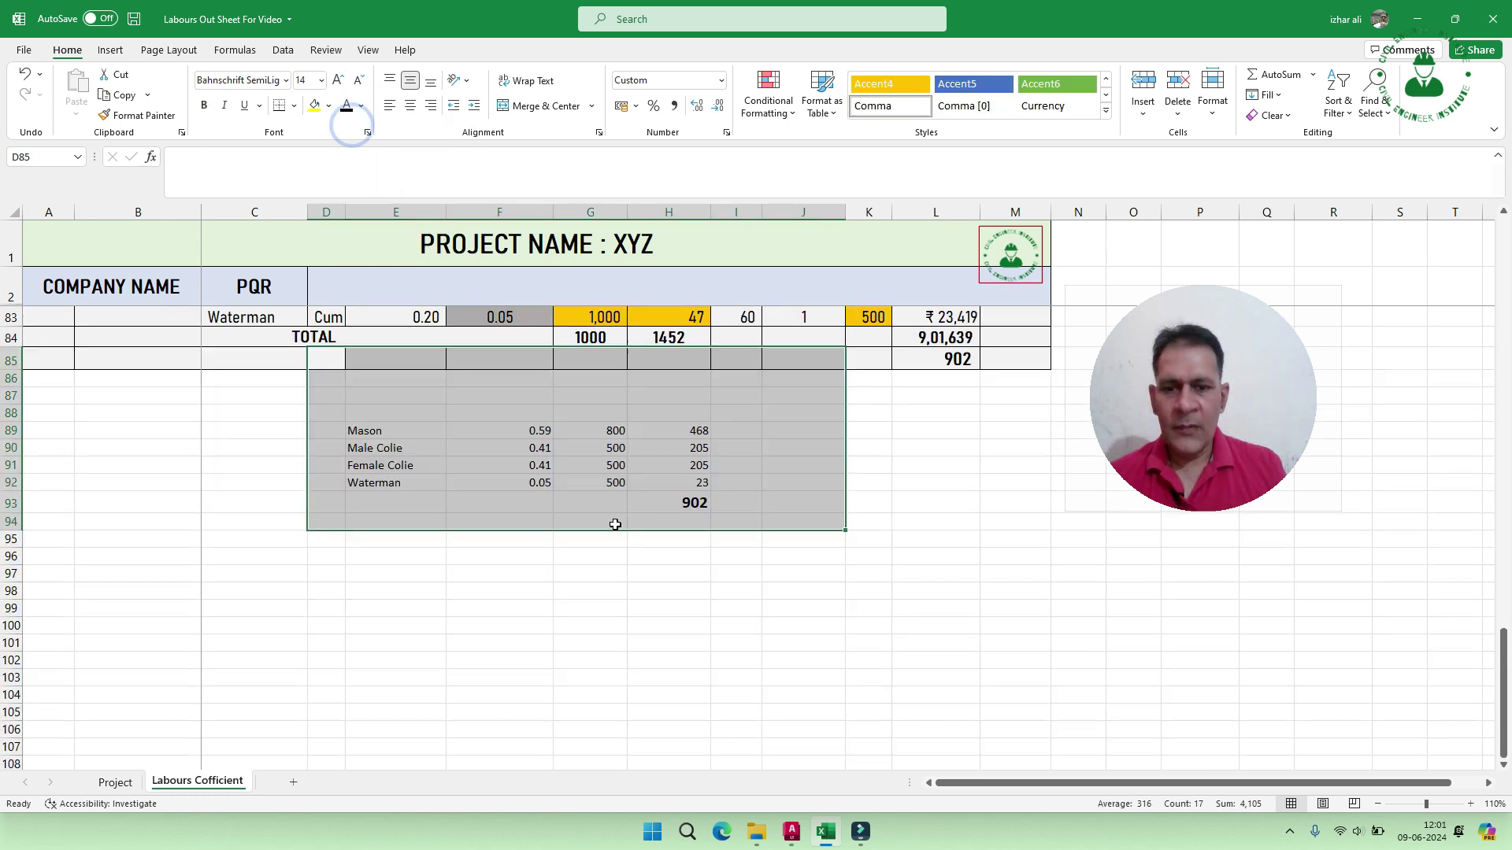
left_click(599, 523)
scroll(699, 576, "up", 1)
Examine the breakdown's total in H93, labour types in E89:E92, coefficients in F89:F92 and rates in G89:G92.
left_click(699, 580)
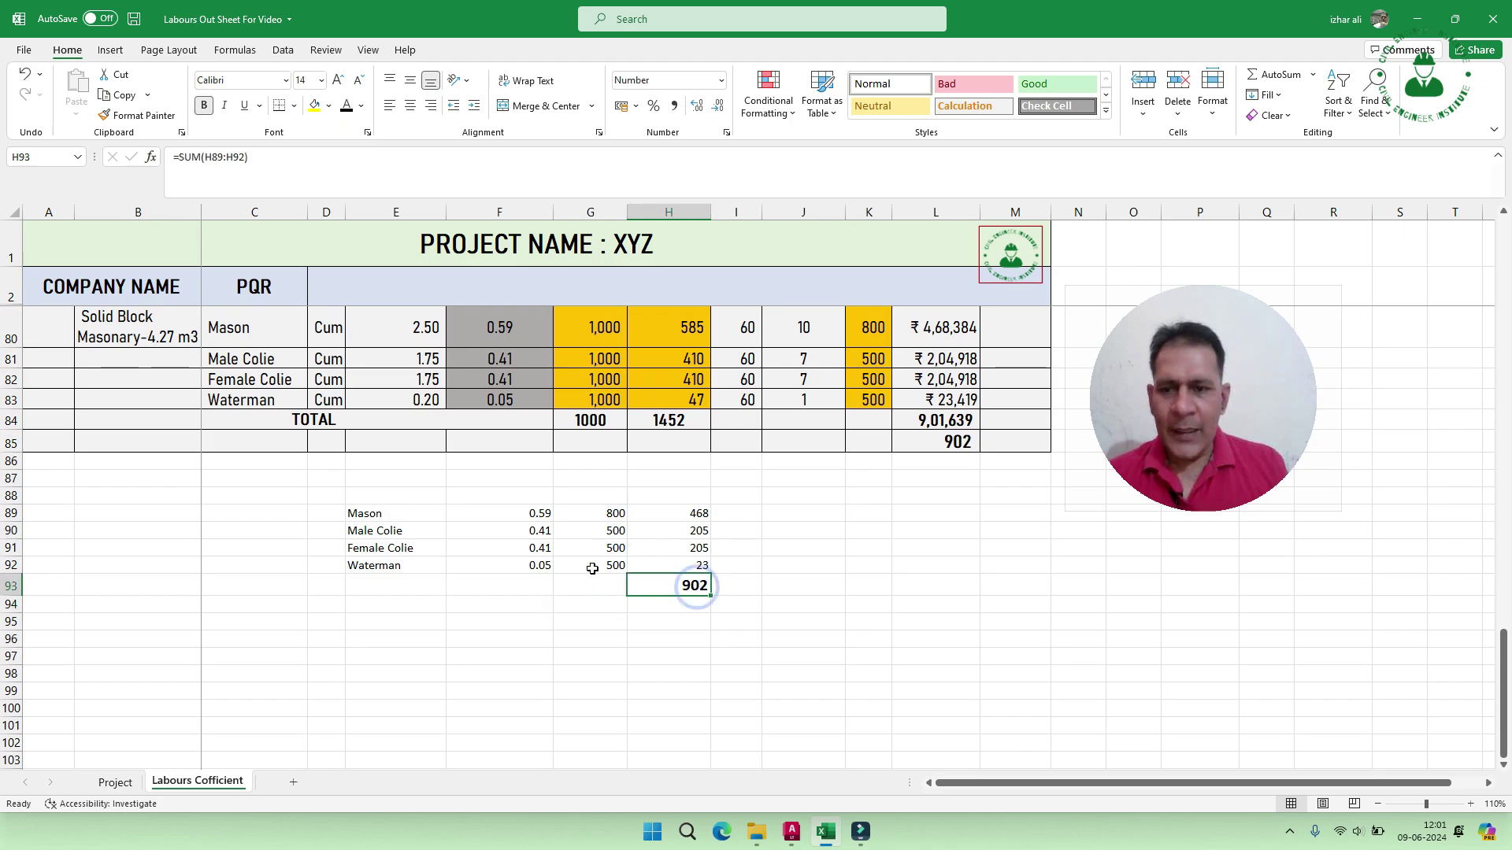
scroll(567, 551, "up", 1)
left_click_drag(396, 674, 396, 726)
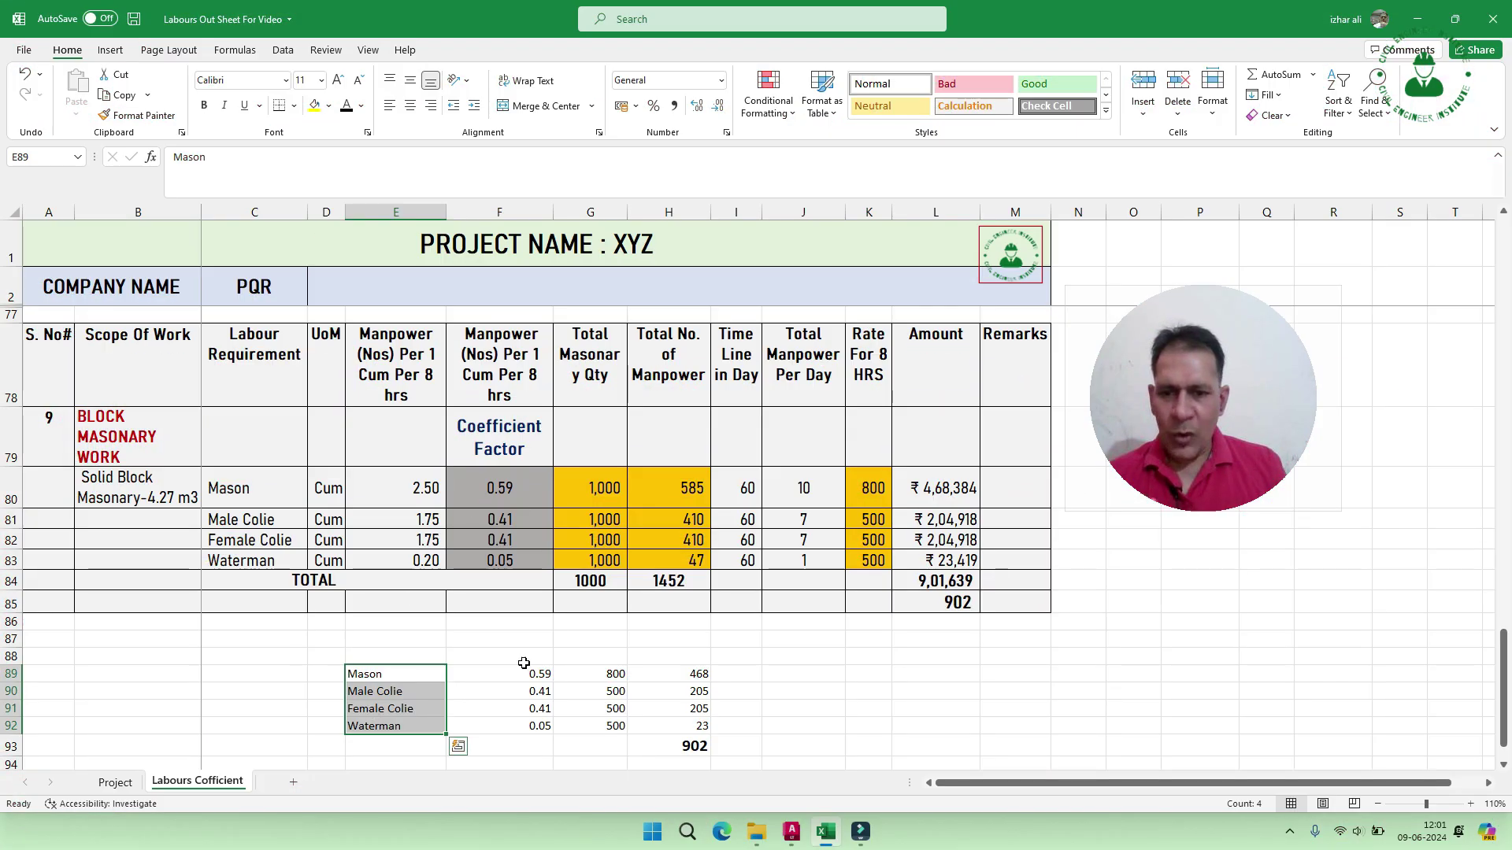
left_click_drag(523, 671, 534, 724)
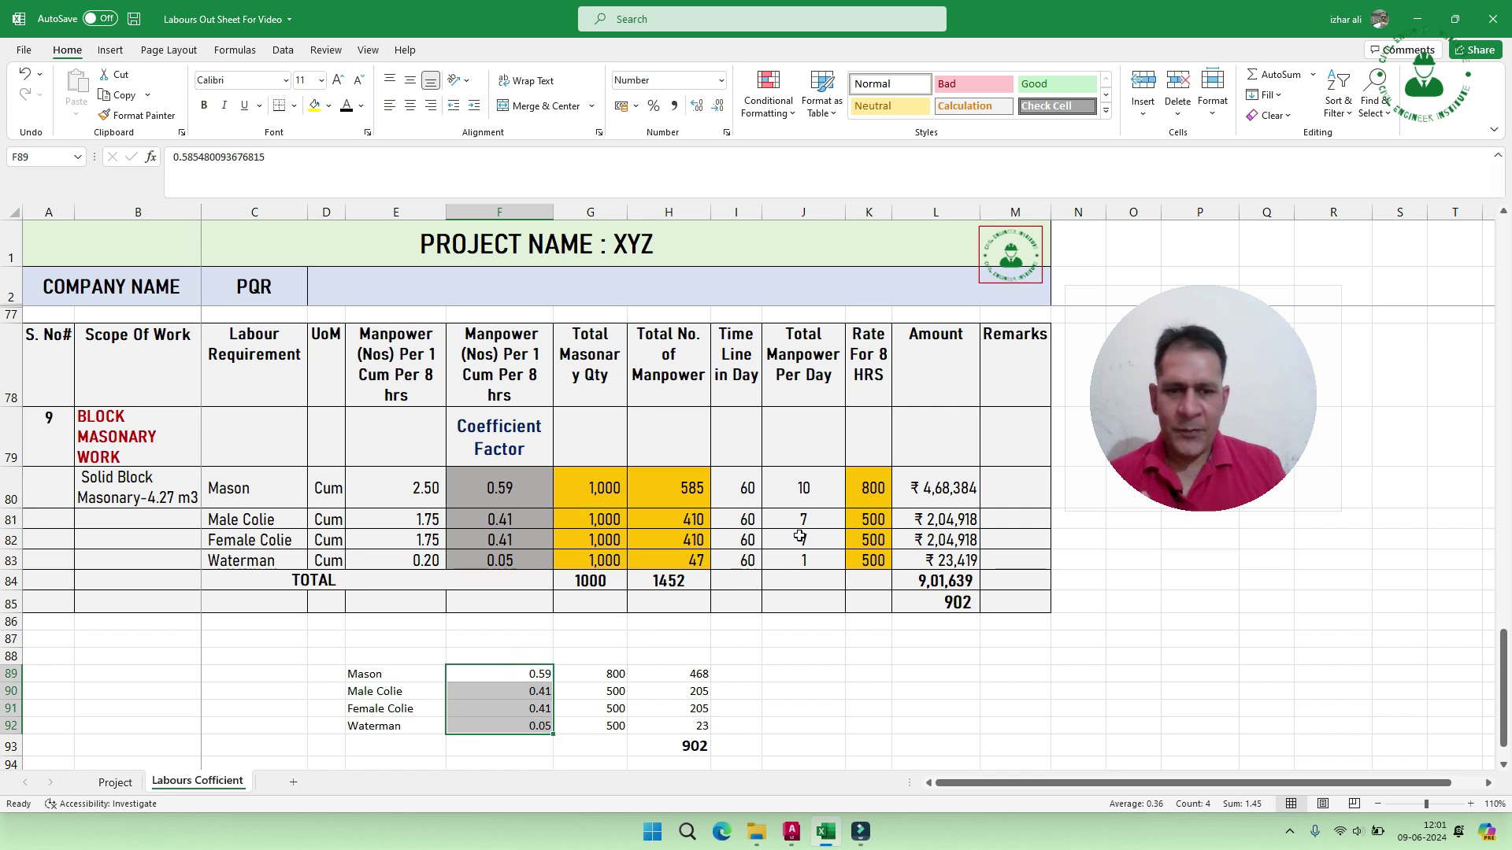
left_click(866, 492)
left_click_drag(603, 676, 601, 720)
left_click(611, 680)
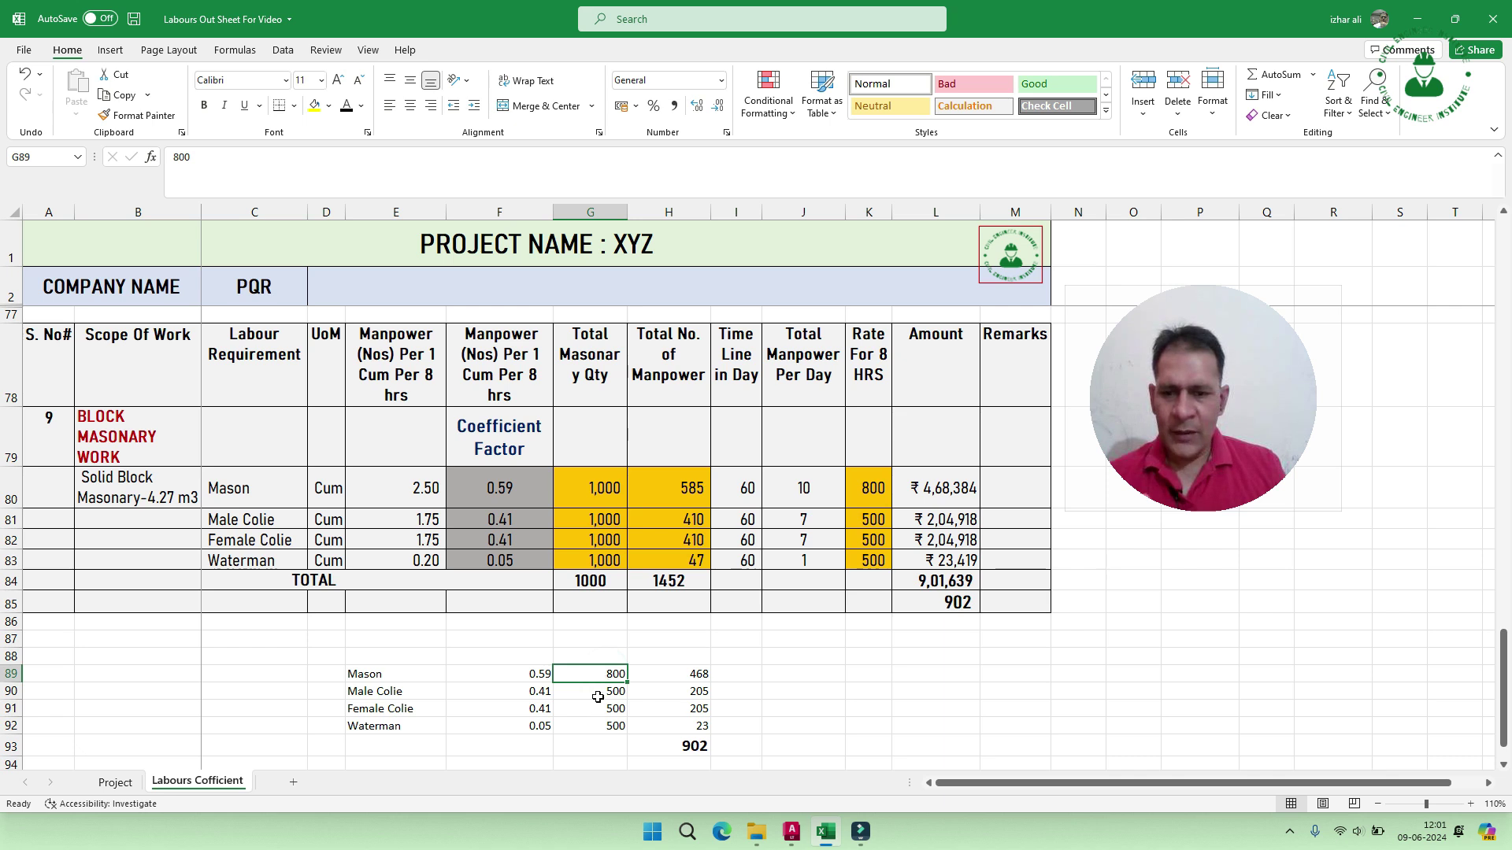
left_click(599, 718)
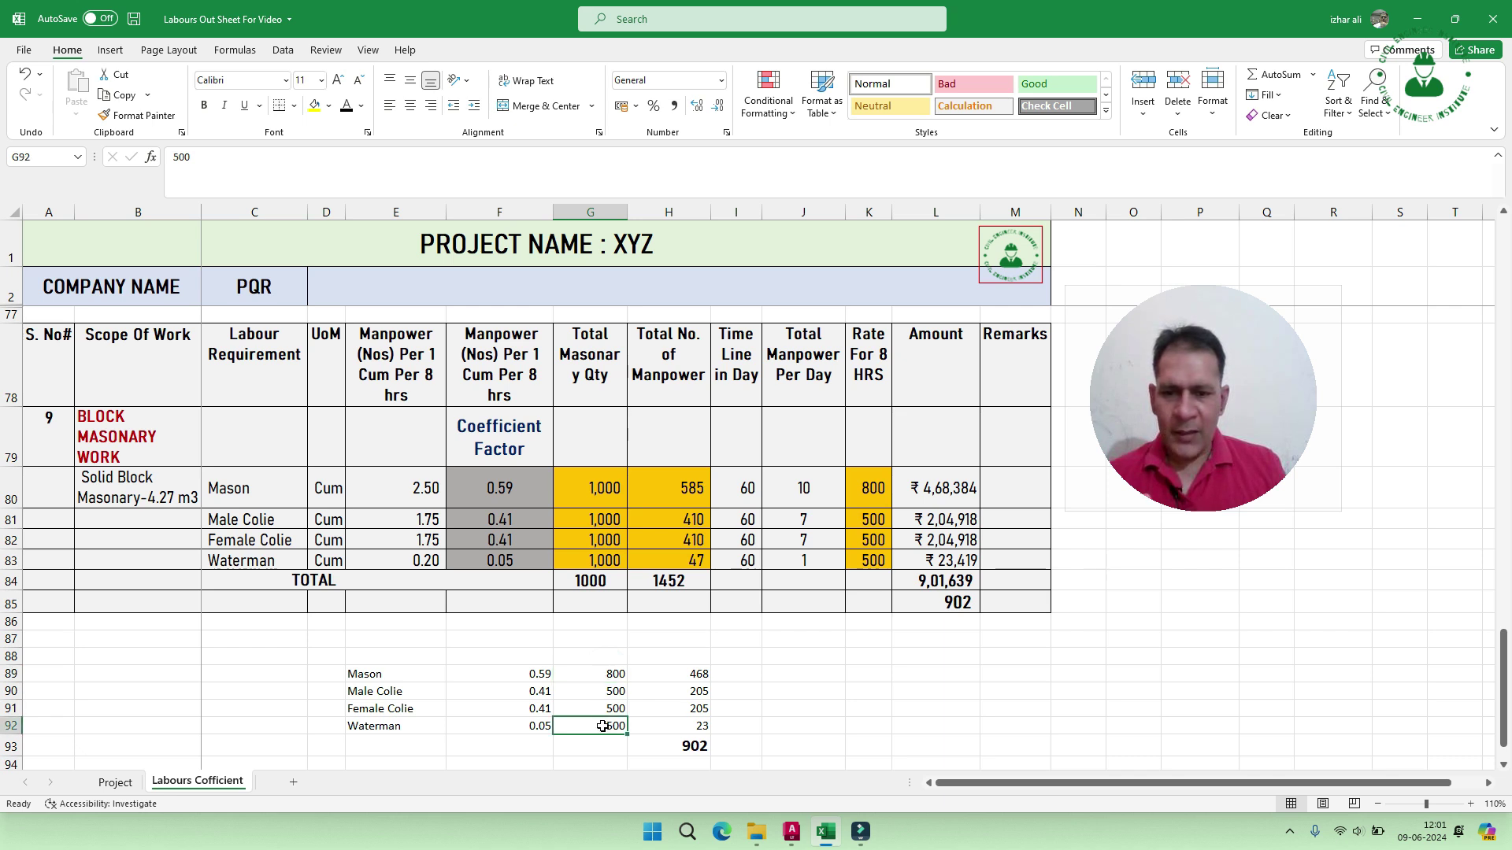
Trace how each labour type's cost in H89:H92 is calculated from its rate and coefficient, along with the total in H93.
left_click(693, 677)
double_click(693, 677)
key("Escape")
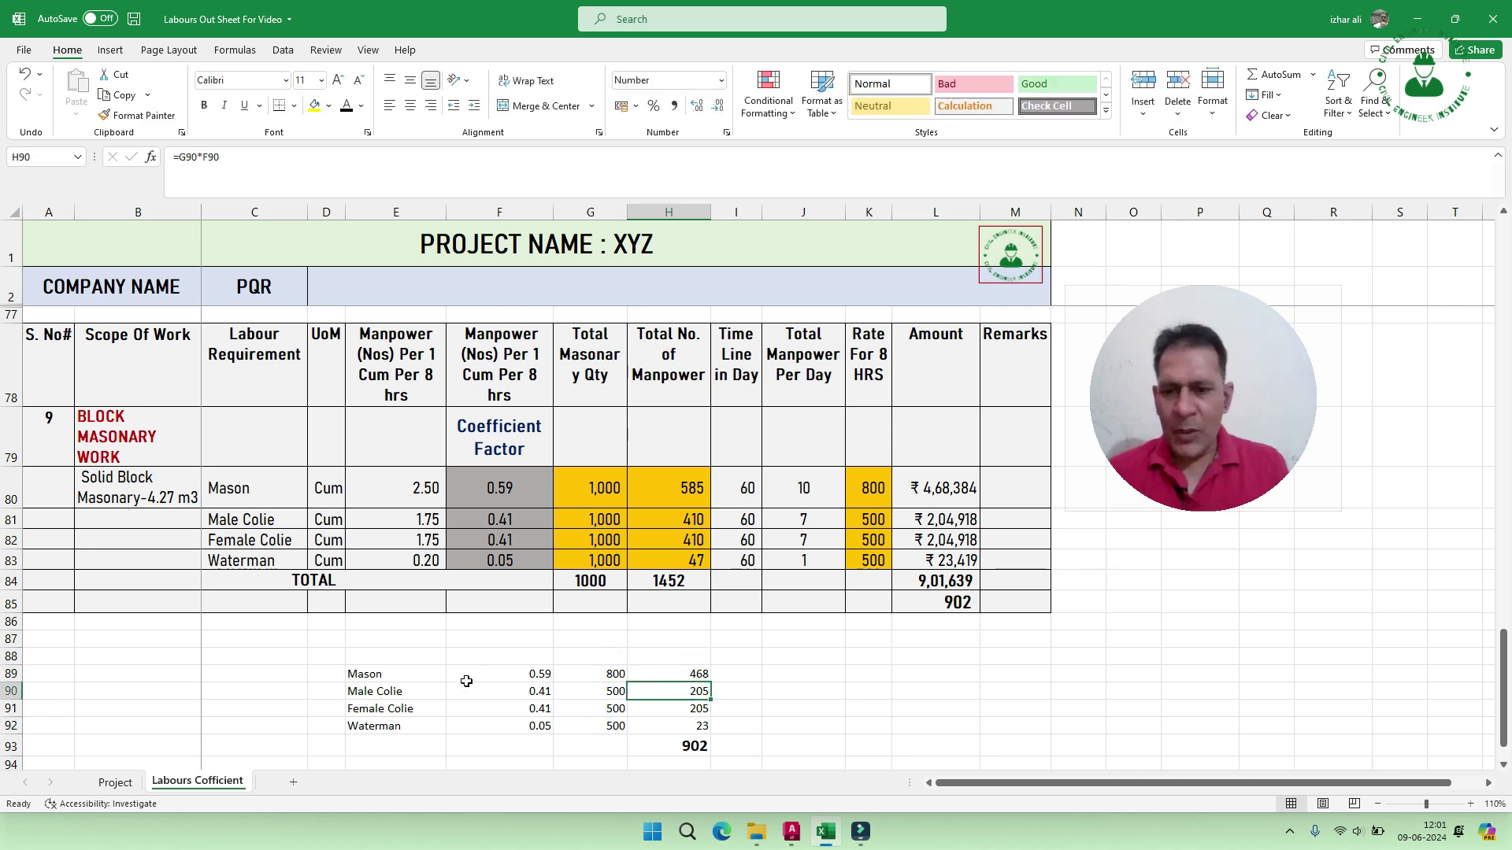
left_click(467, 679)
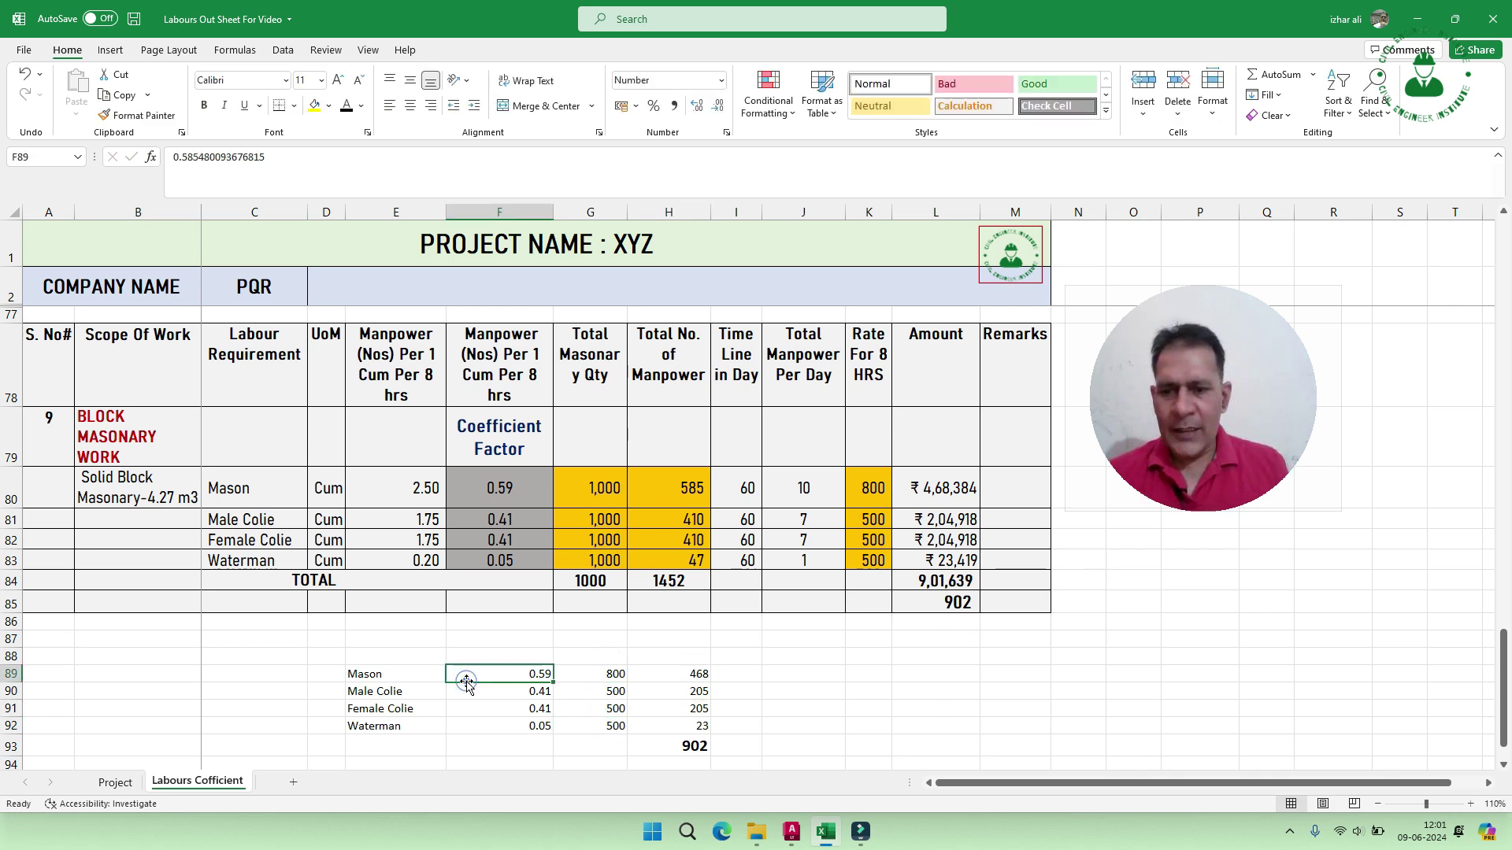
left_click(675, 678)
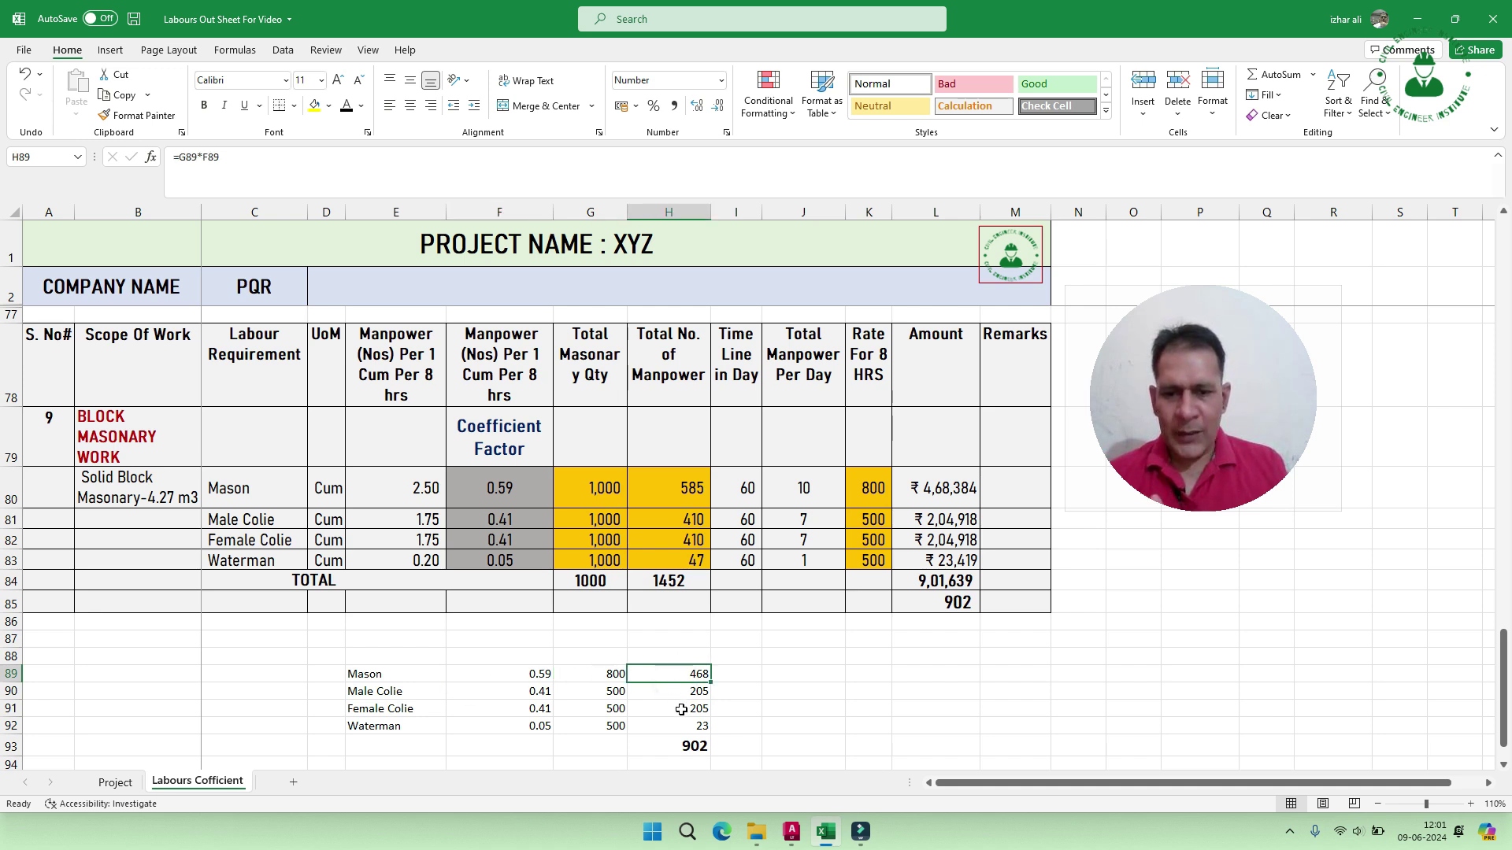
left_click(682, 709)
left_click(685, 726)
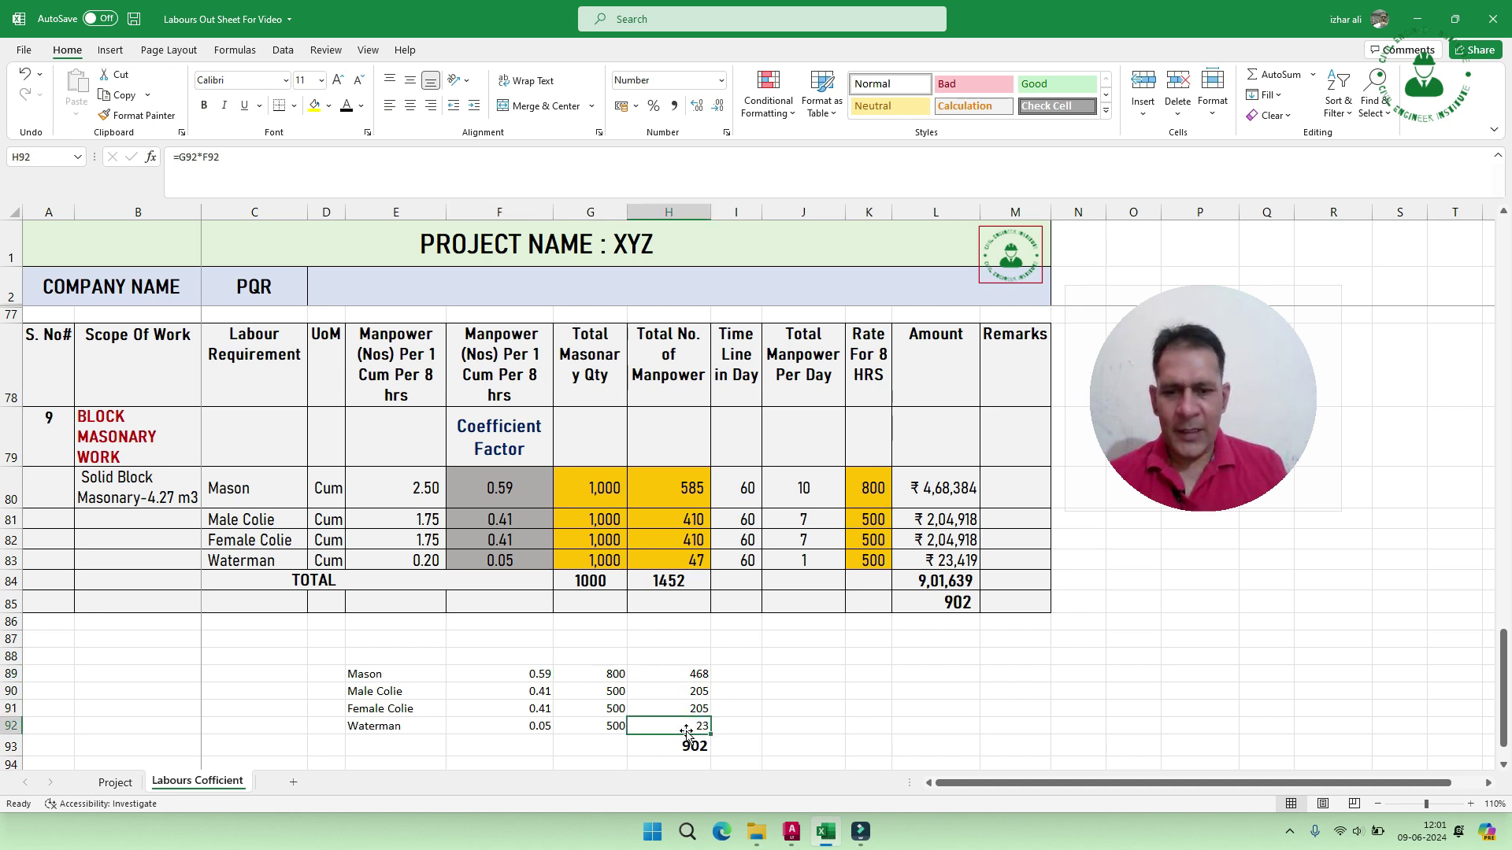
left_click(688, 744)
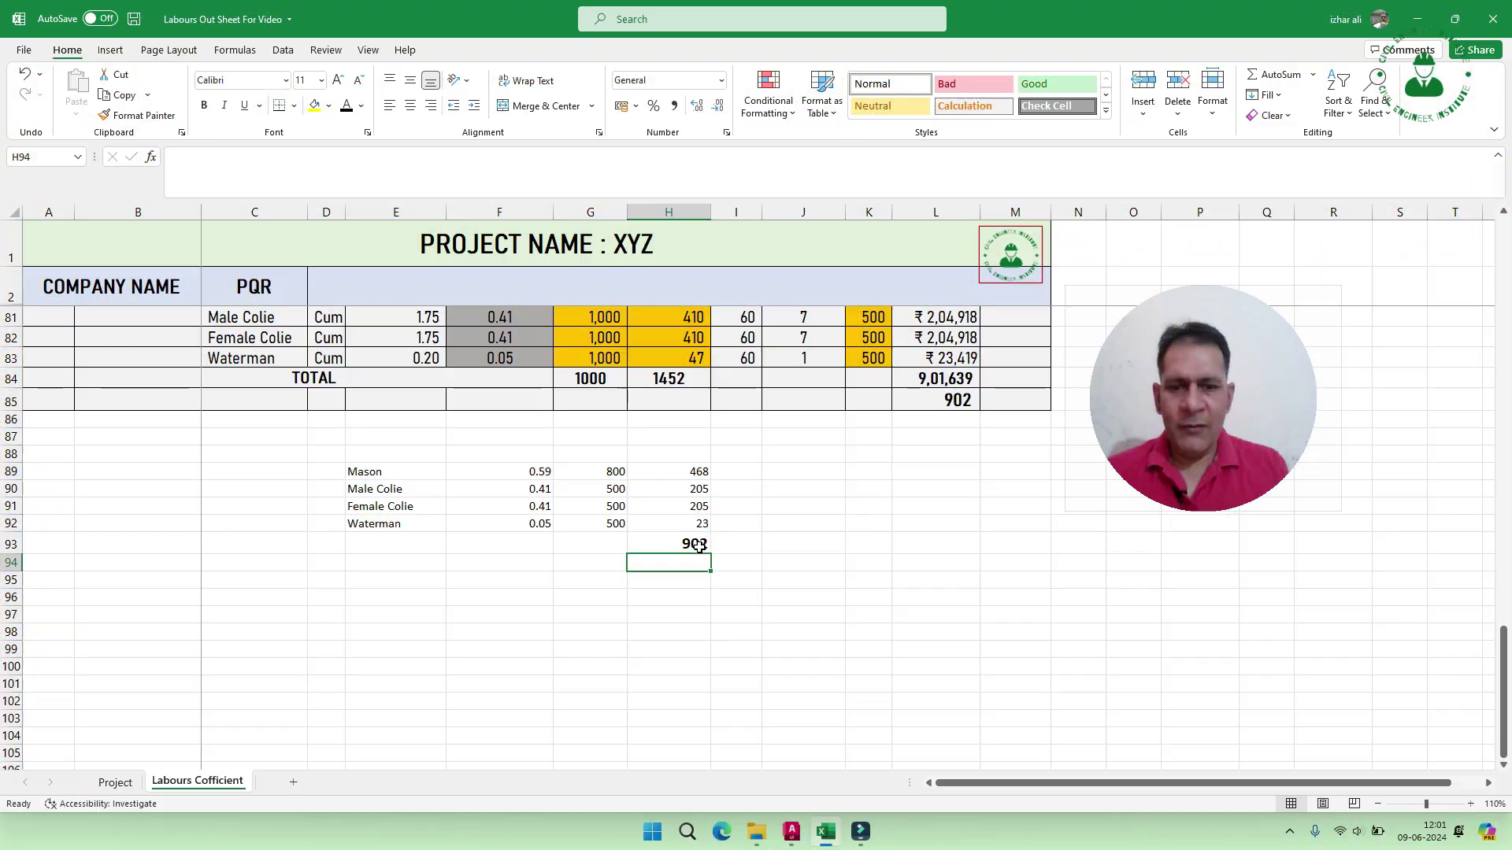
Label the total with 1Cum in I93 and enter the conversion factor 35.28 in J93.
left_click(729, 544)
type("1C")
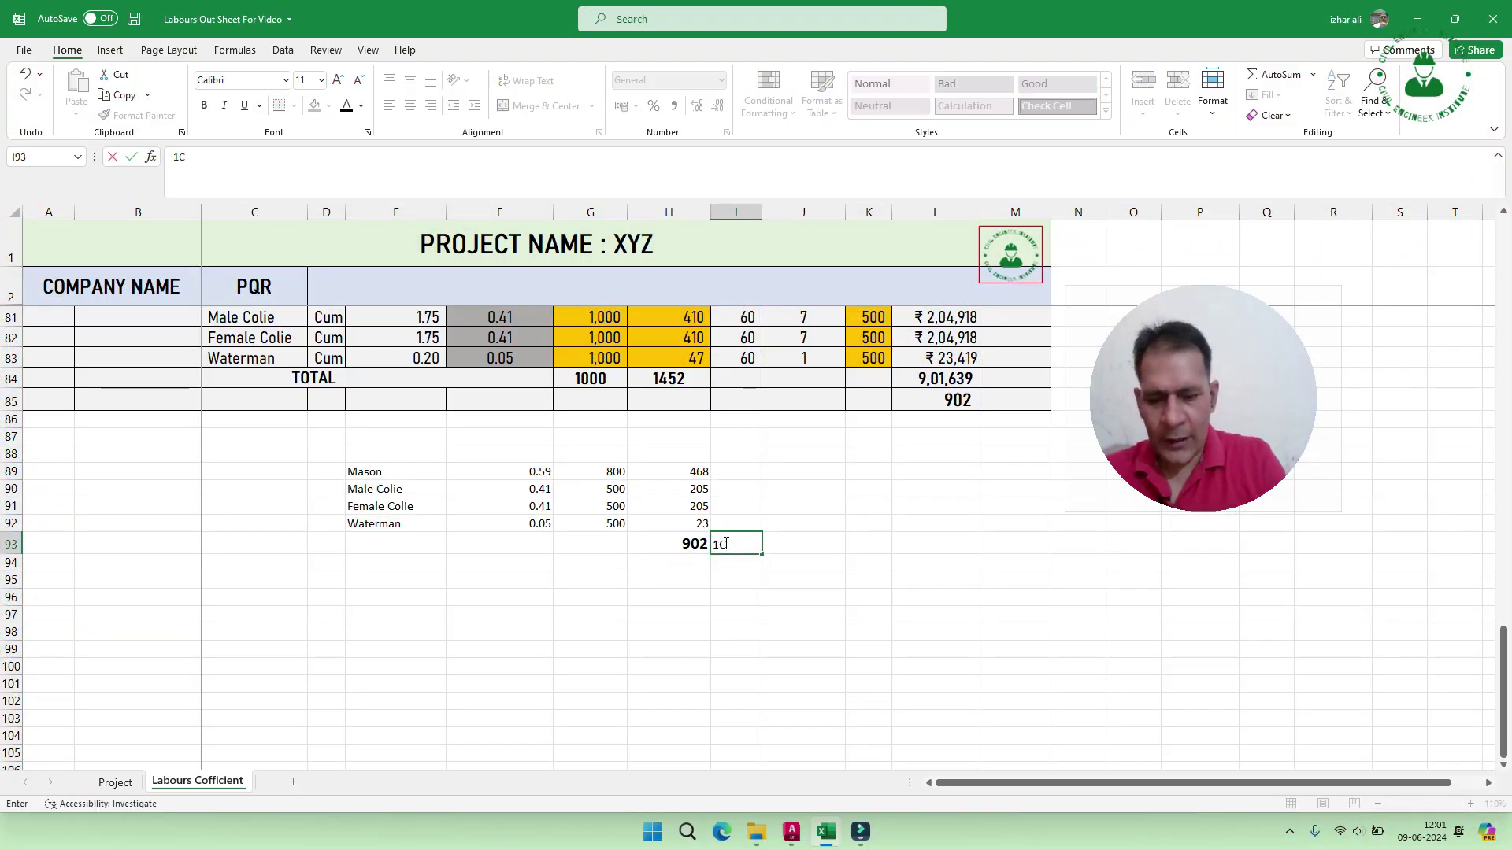
type("um")
left_click(812, 543)
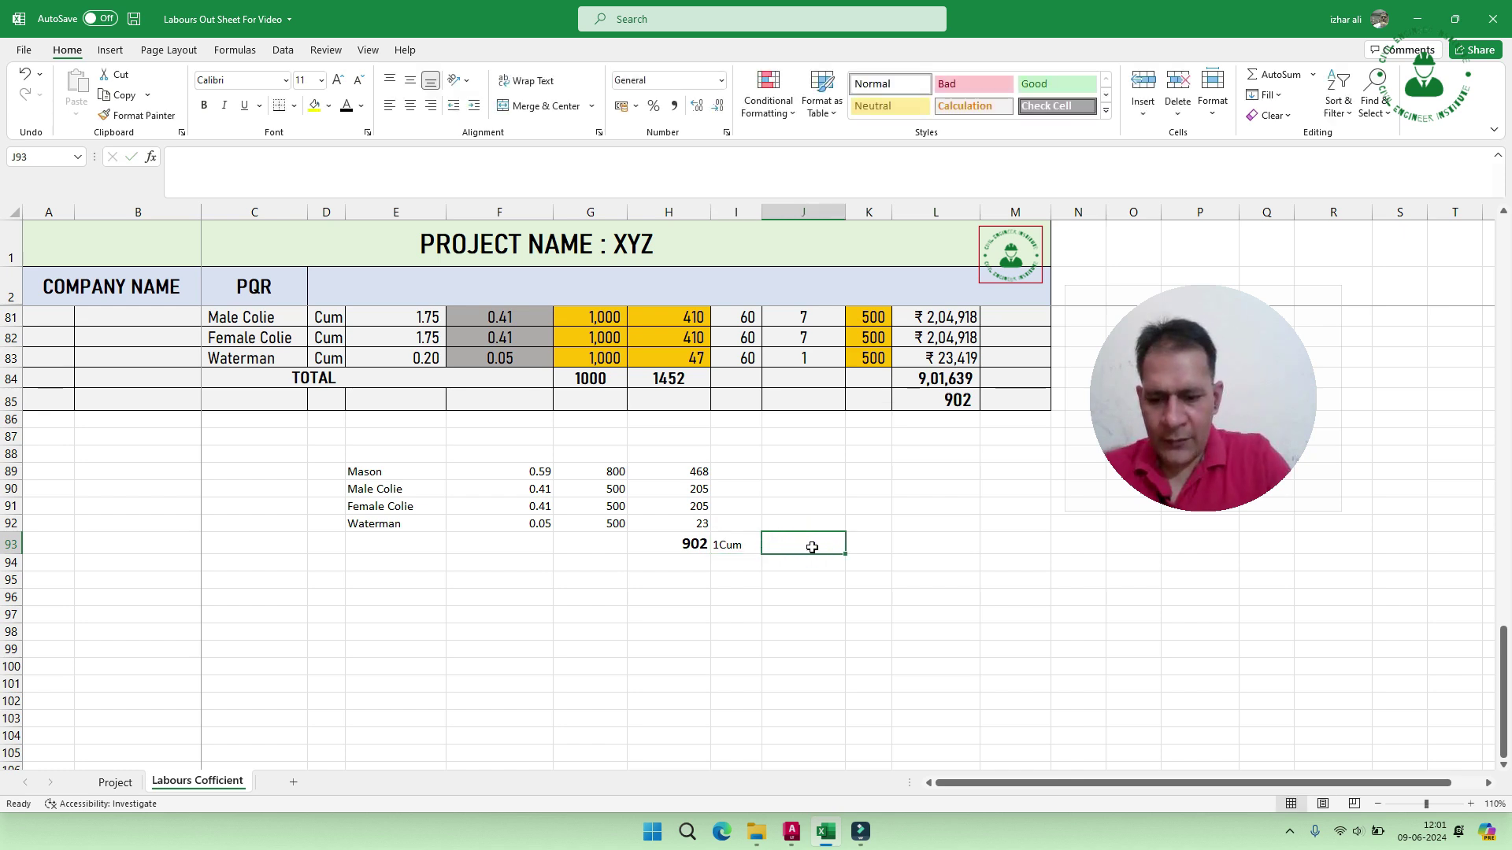
type("35.28")
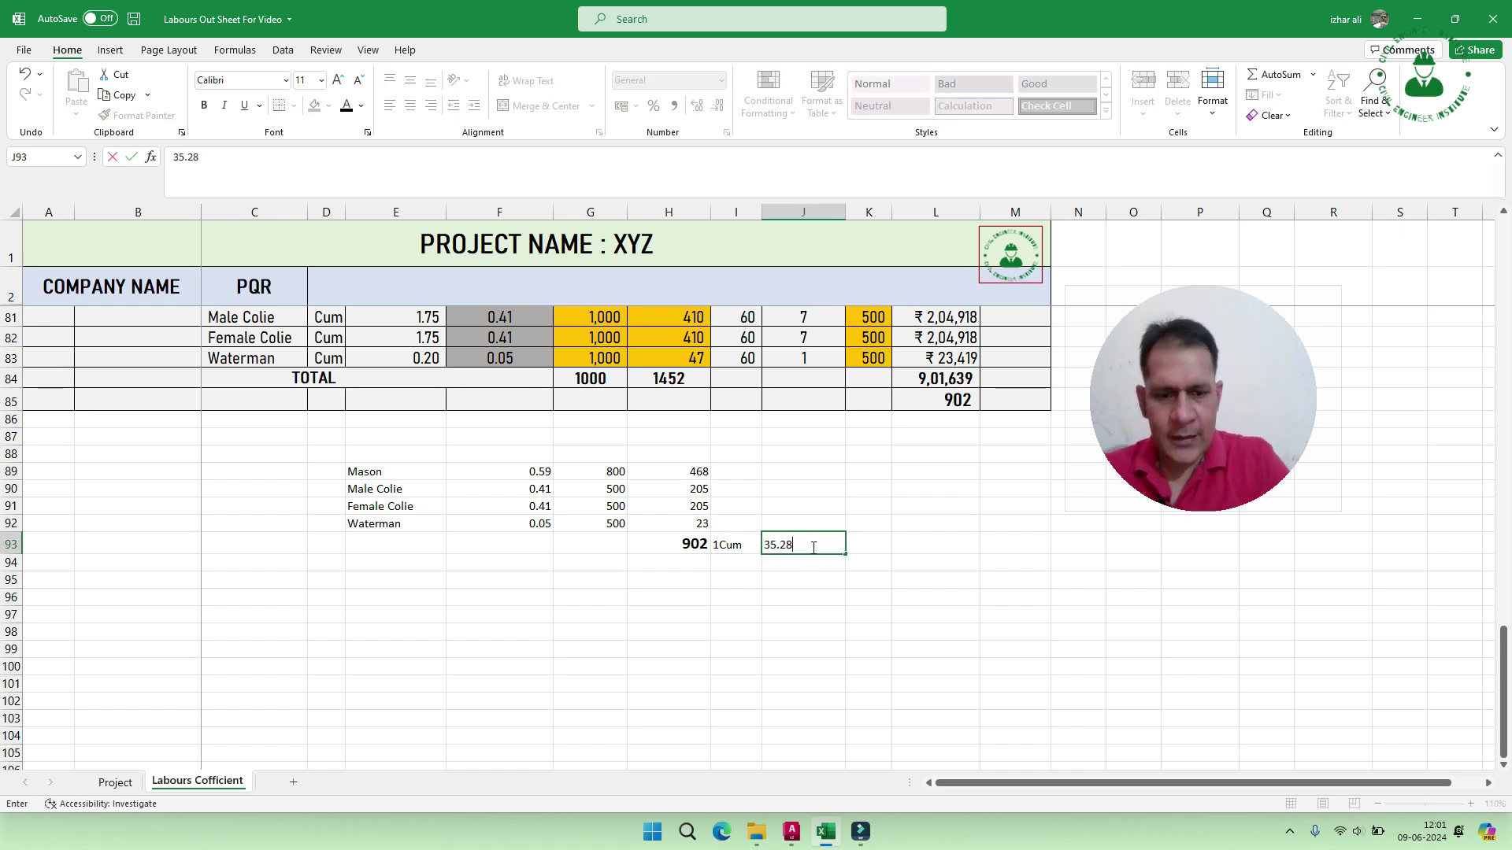
Calculate the cost per cubic foot in L93 with the formula =H93/J93.
left_click(901, 542)
type("=")
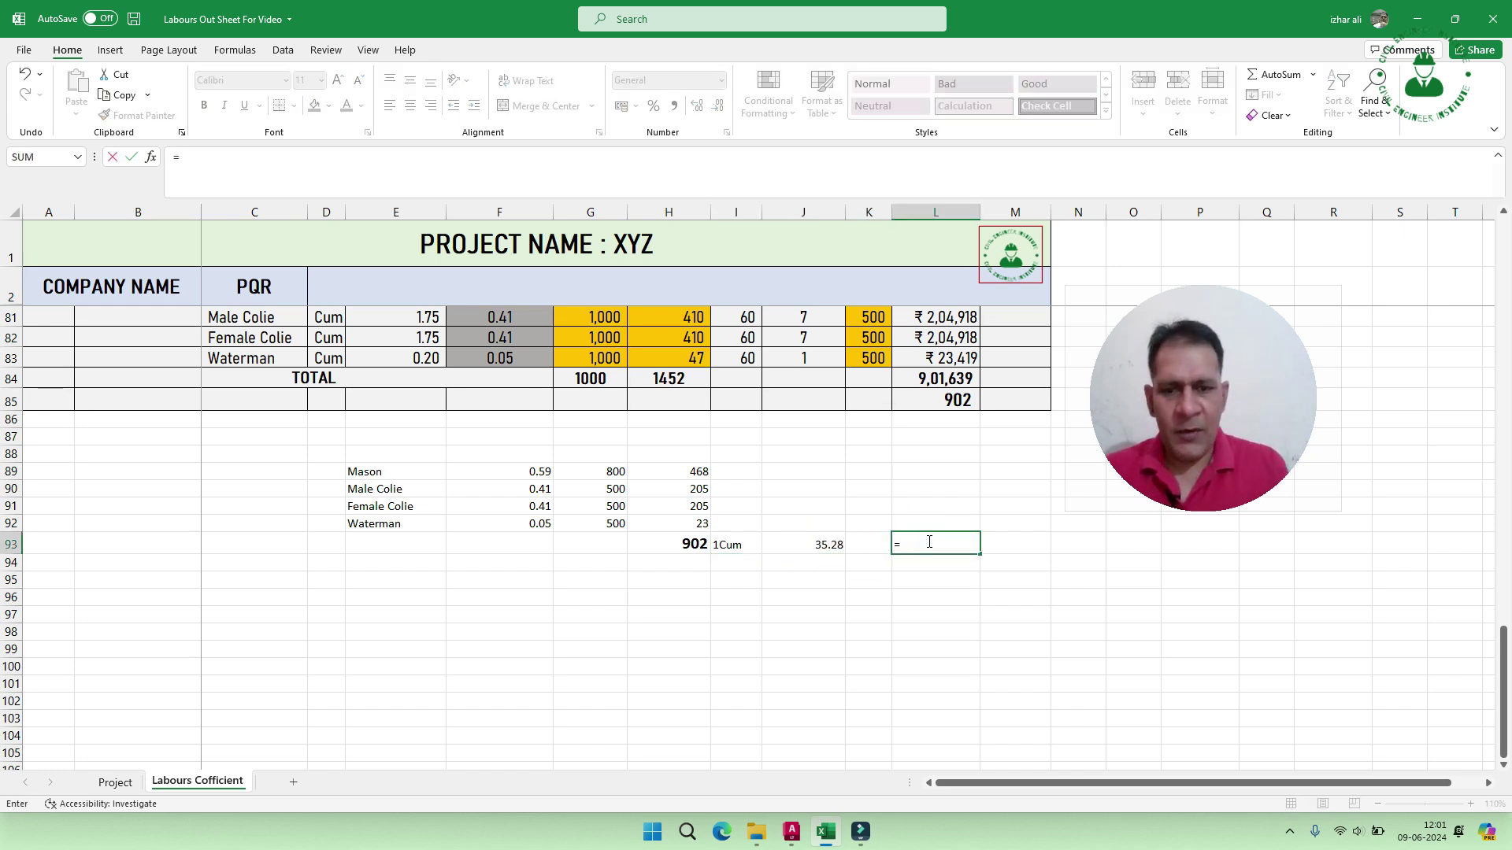
left_click(681, 544)
type("/")
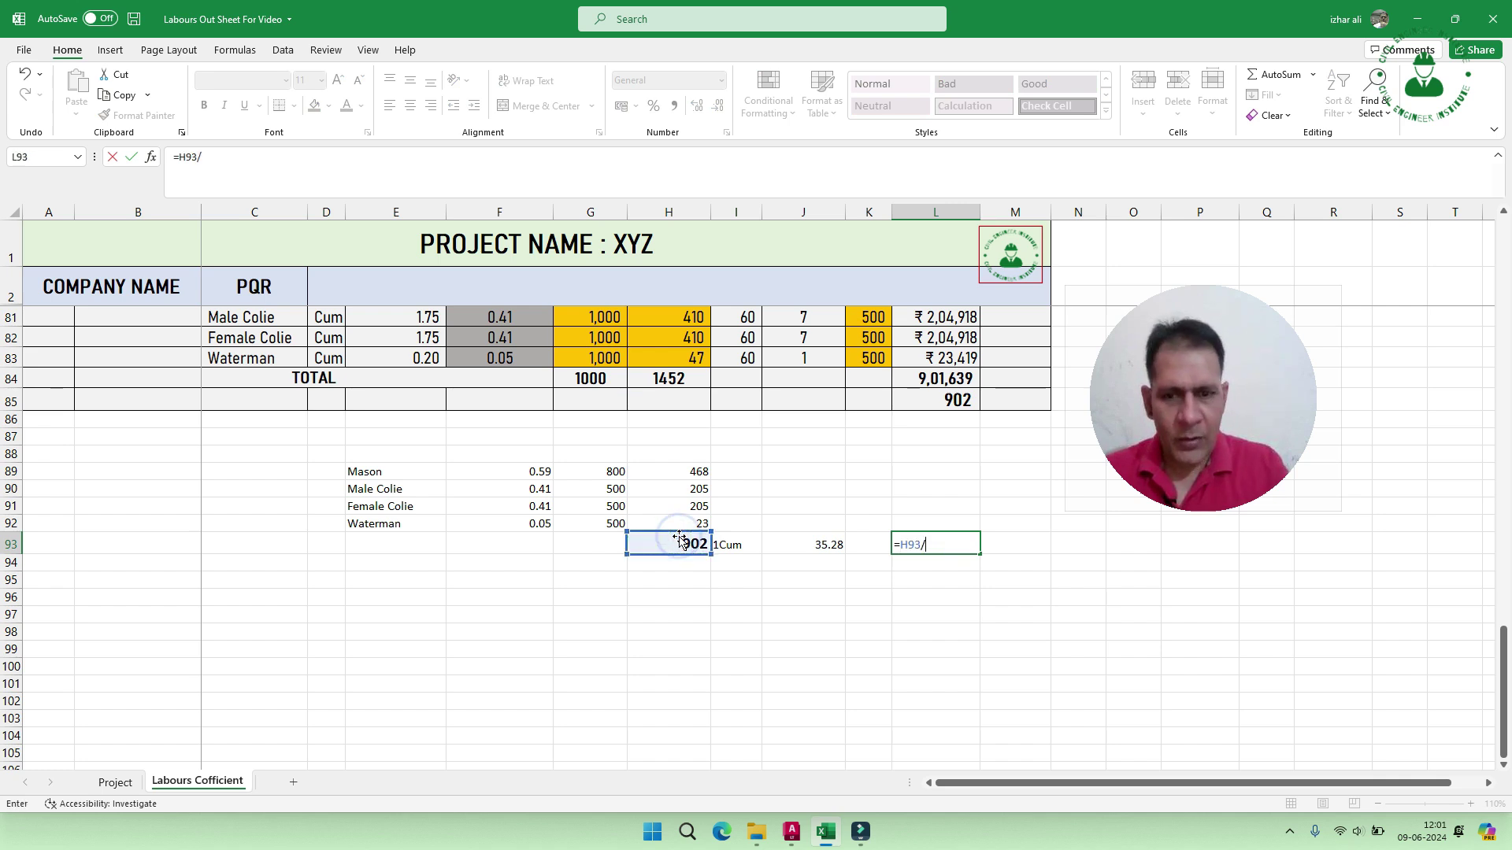
left_click(825, 542)
key("Return")
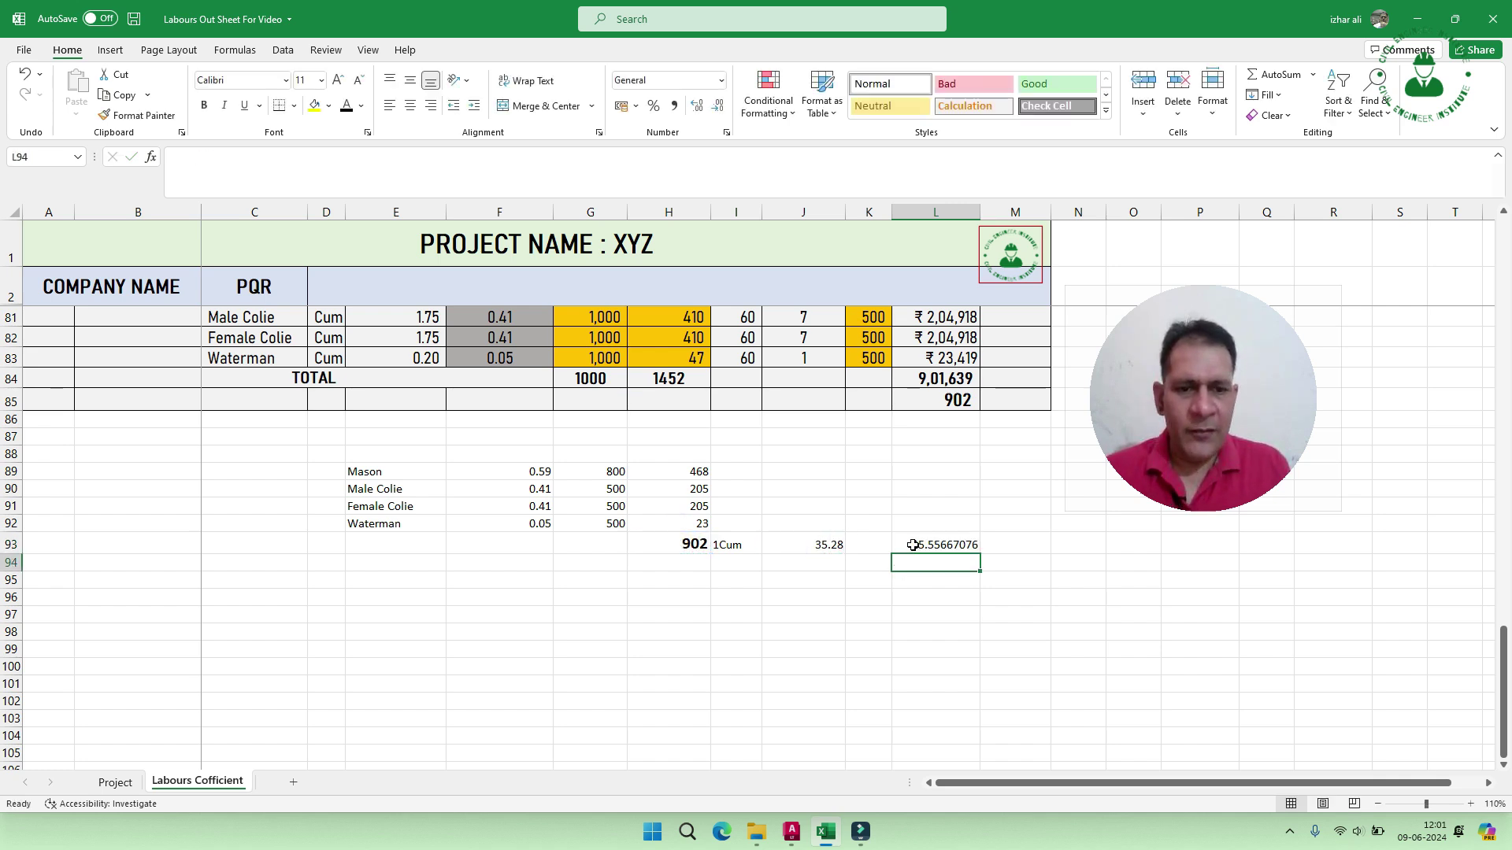
Reduce the displayed decimals of the cost per cubic foot in L93 to one place.
left_click(947, 547)
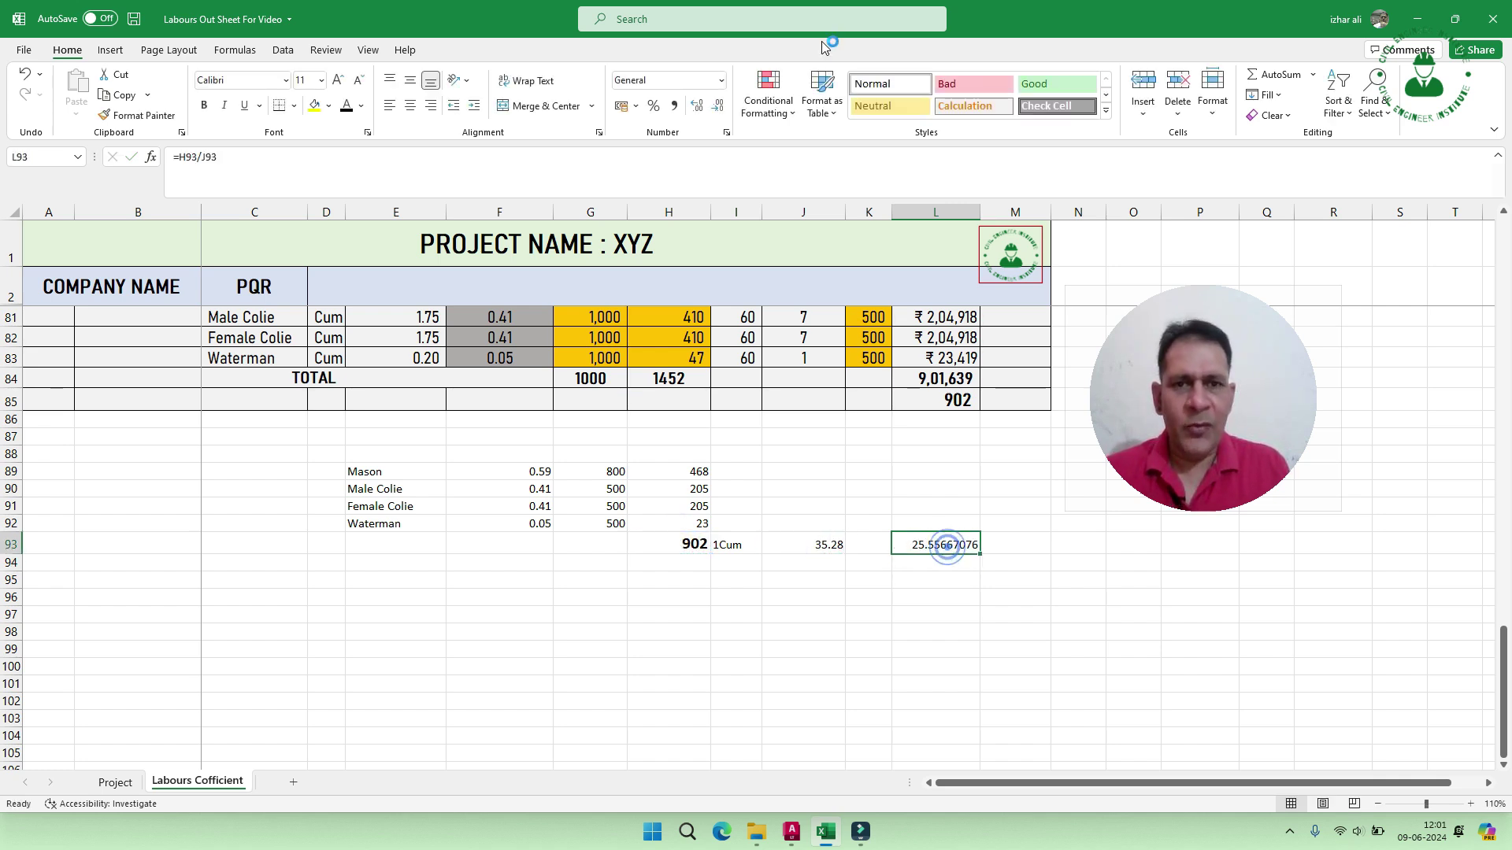
left_click(717, 105)
left_click(717, 105)
left_click(717, 105)
left_click(718, 106)
left_click(717, 106)
left_click(717, 106)
left_click(717, 105)
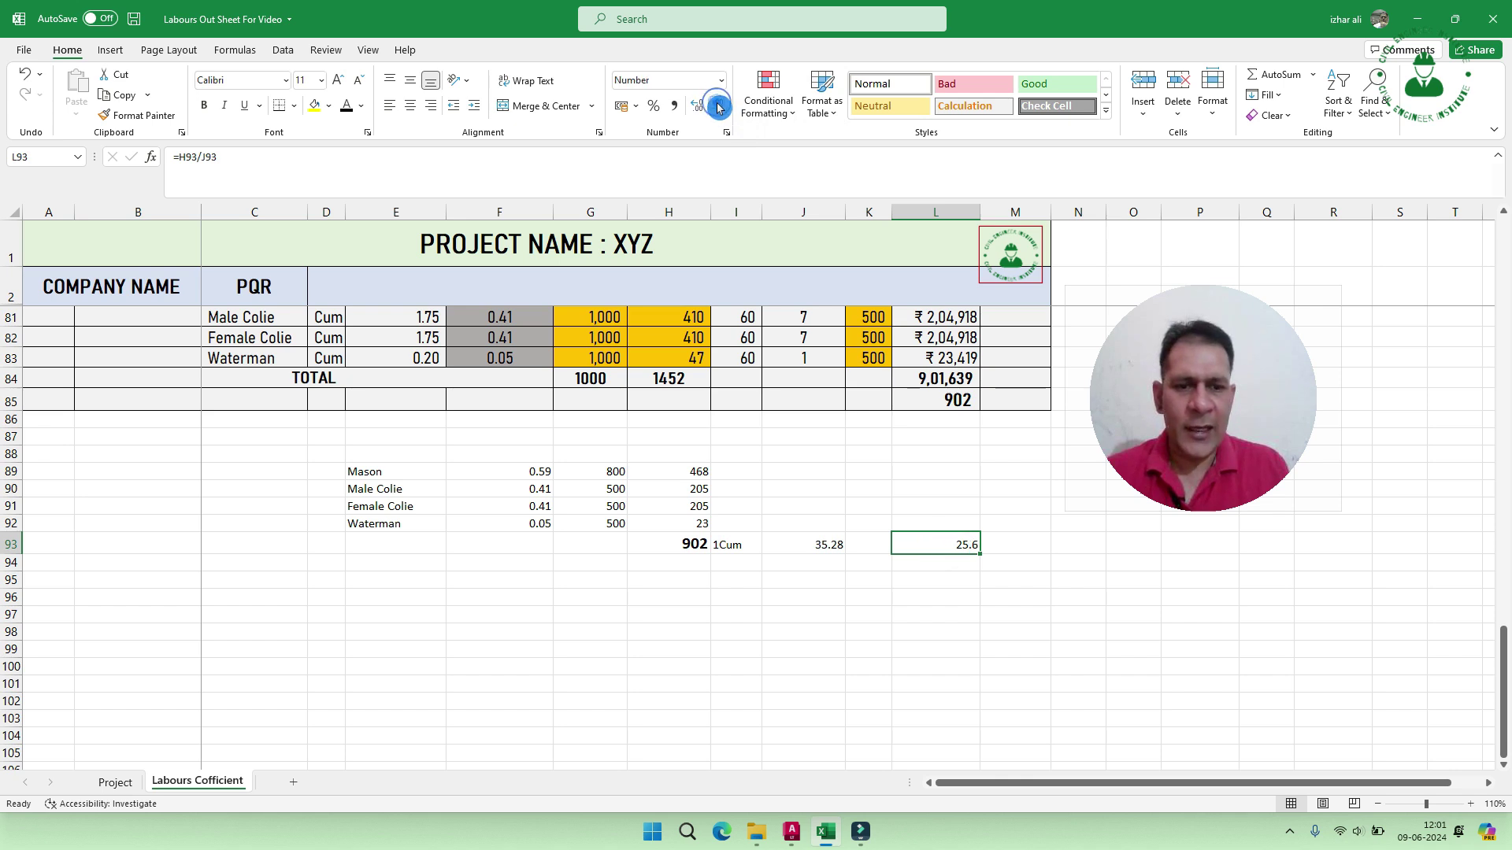
Label the converted rate as Per CFT in M93 and review the unit and rate in row 93.
left_click(1005, 547)
type("Per CFT")
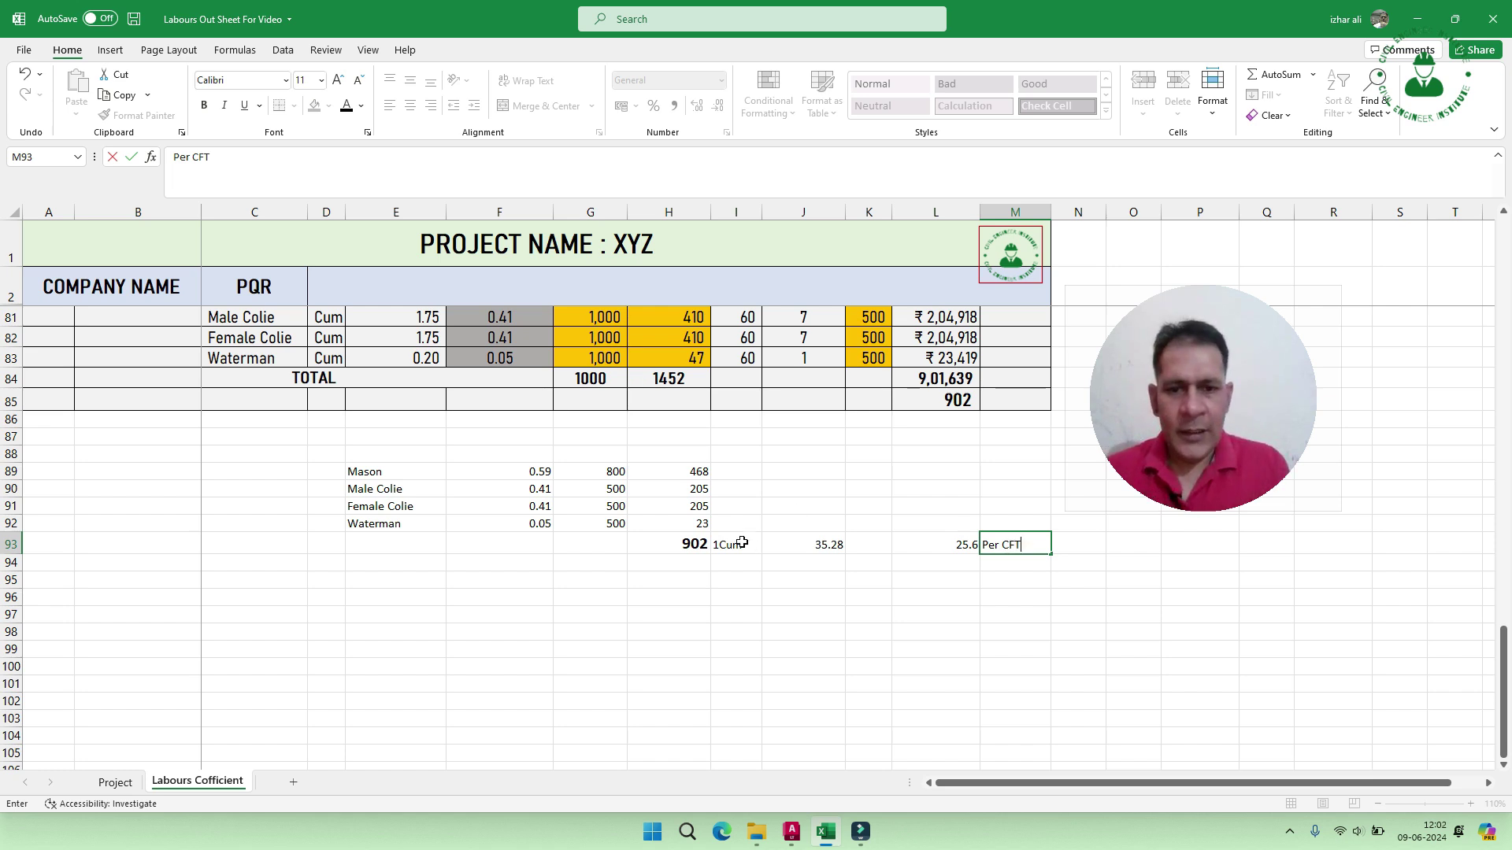
left_click(742, 543)
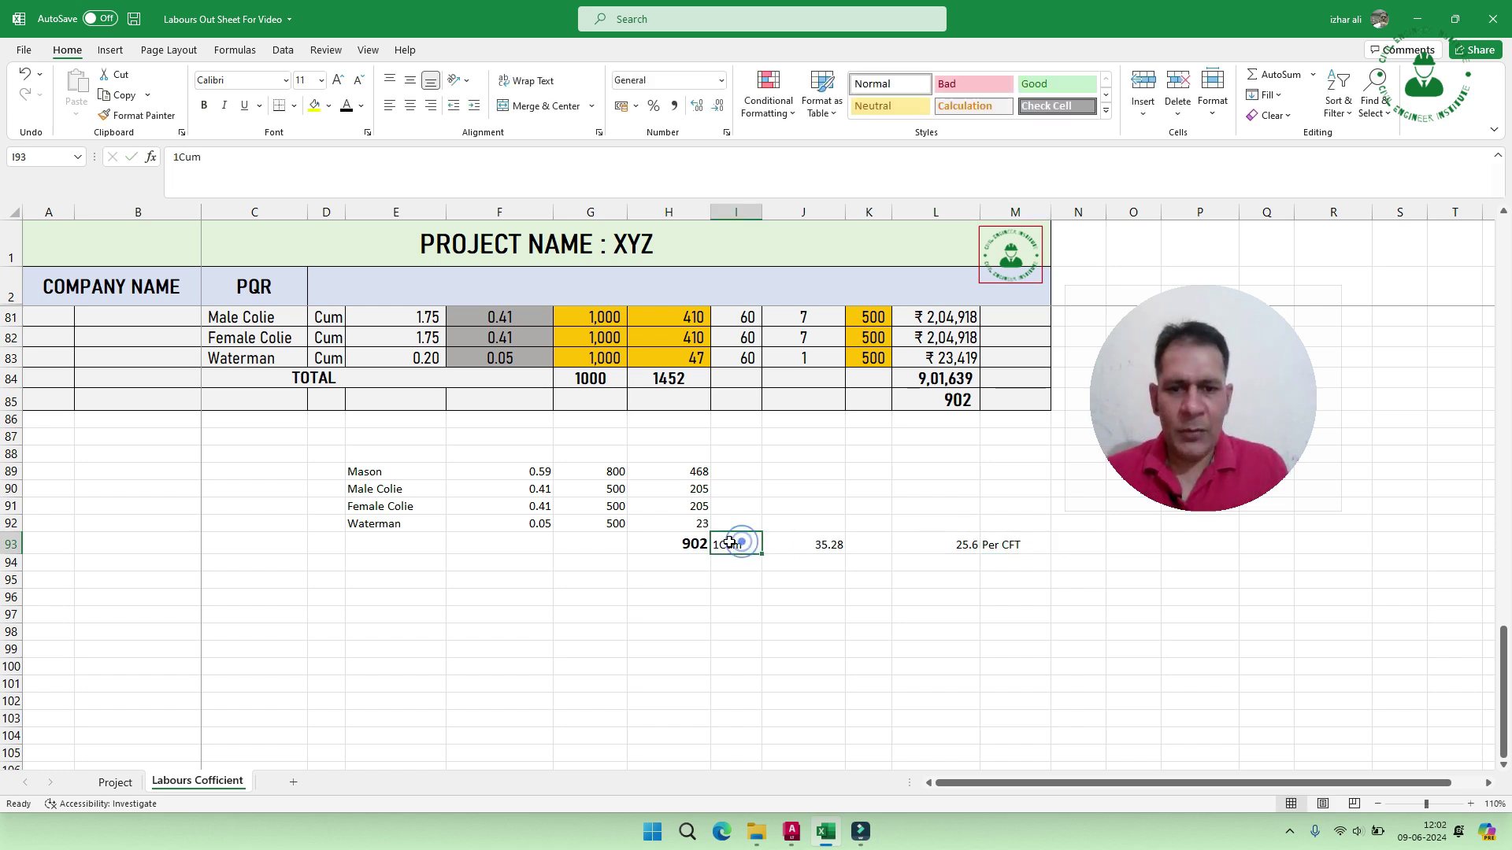
left_click(967, 545)
left_click(999, 544)
left_click(944, 546)
Copy the formatting of the H93 total to L93 and display the rate with two decimal places.
left_click(685, 544)
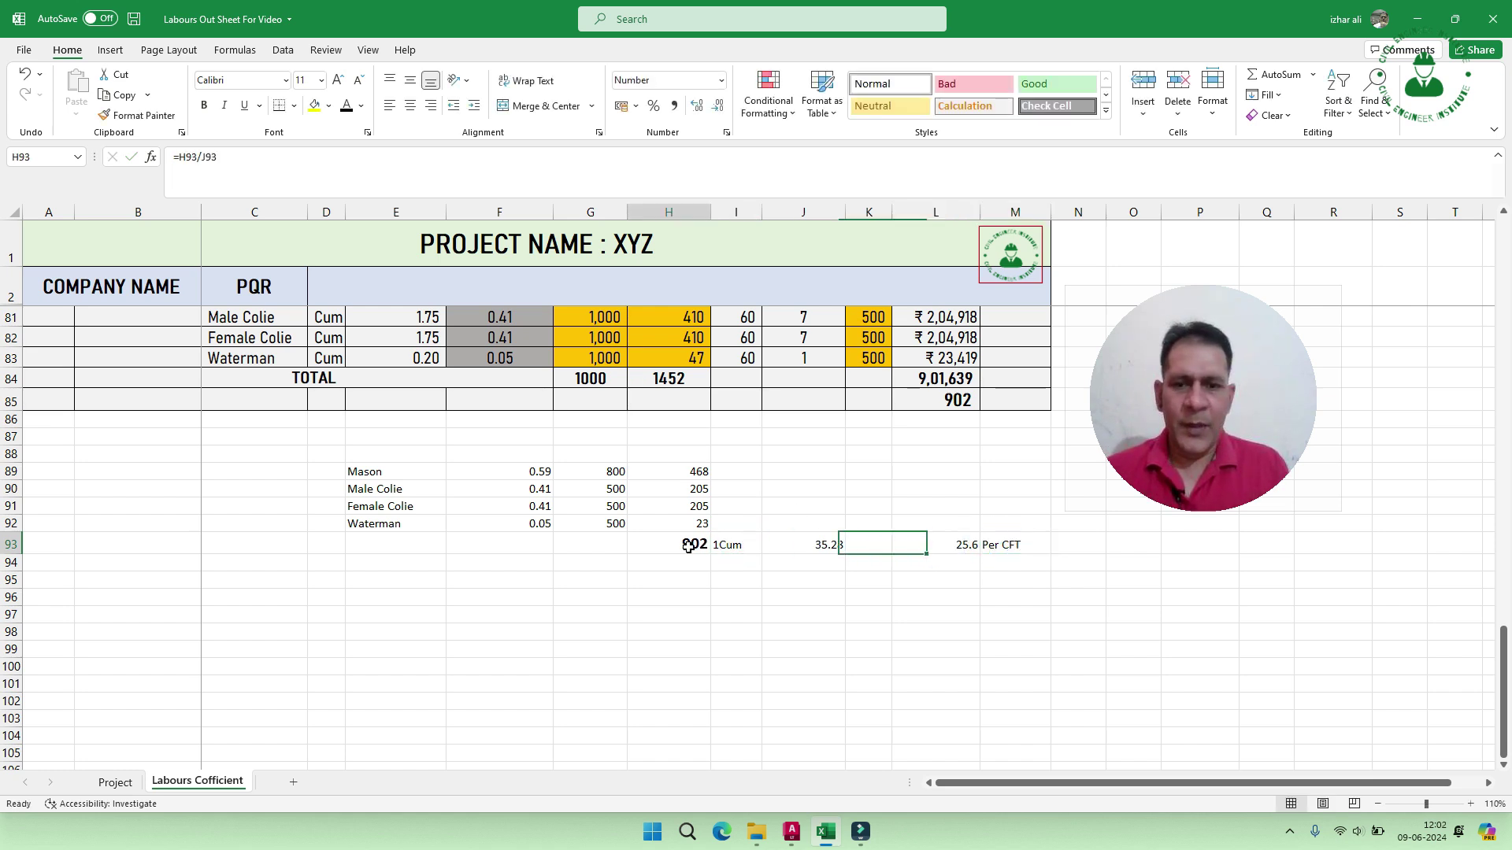
left_click(149, 114)
left_click(953, 543)
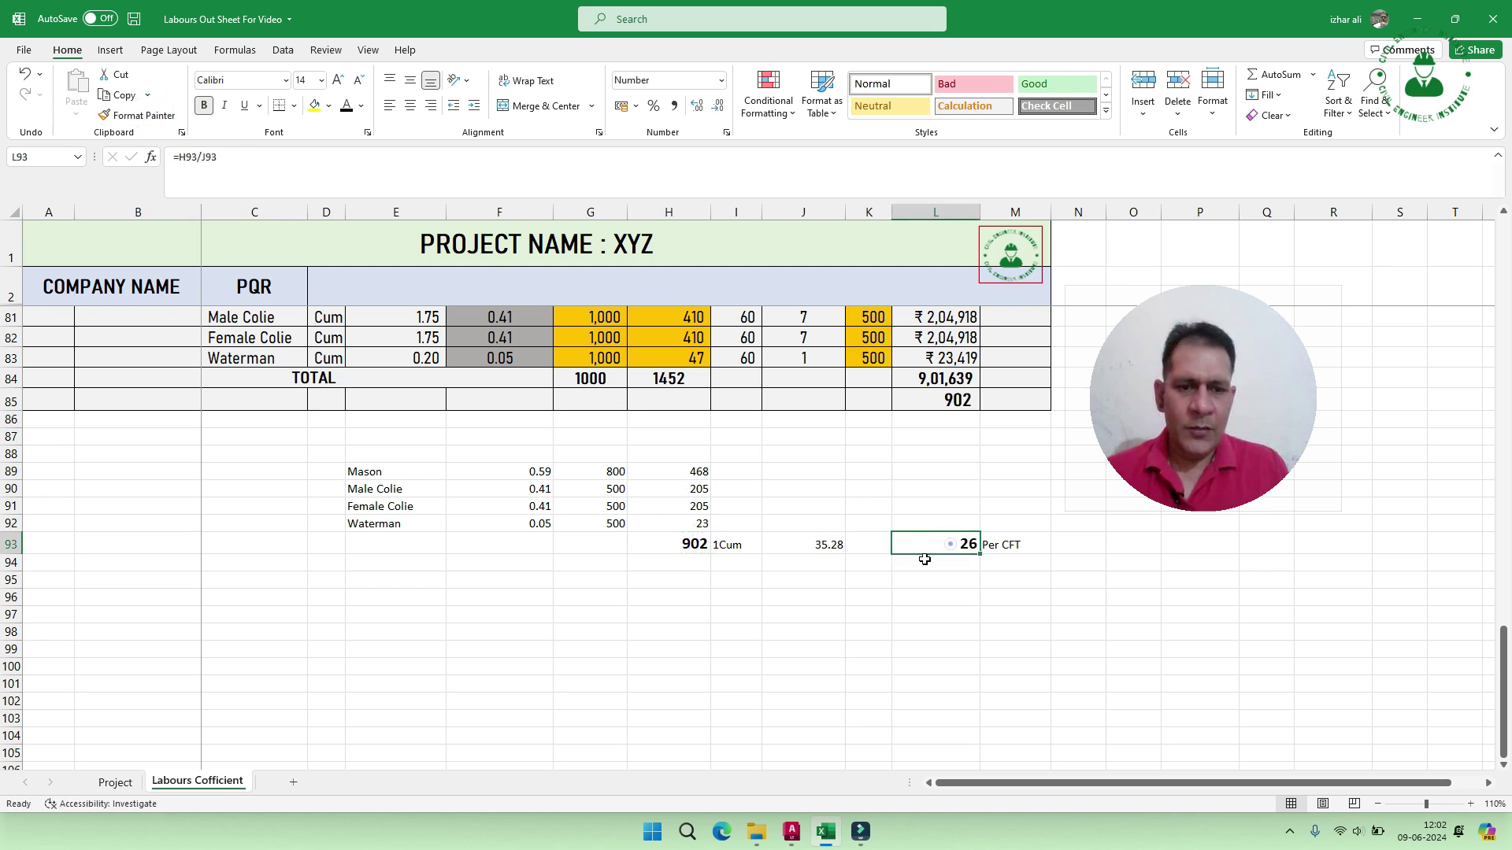
left_click(697, 104)
left_click(697, 105)
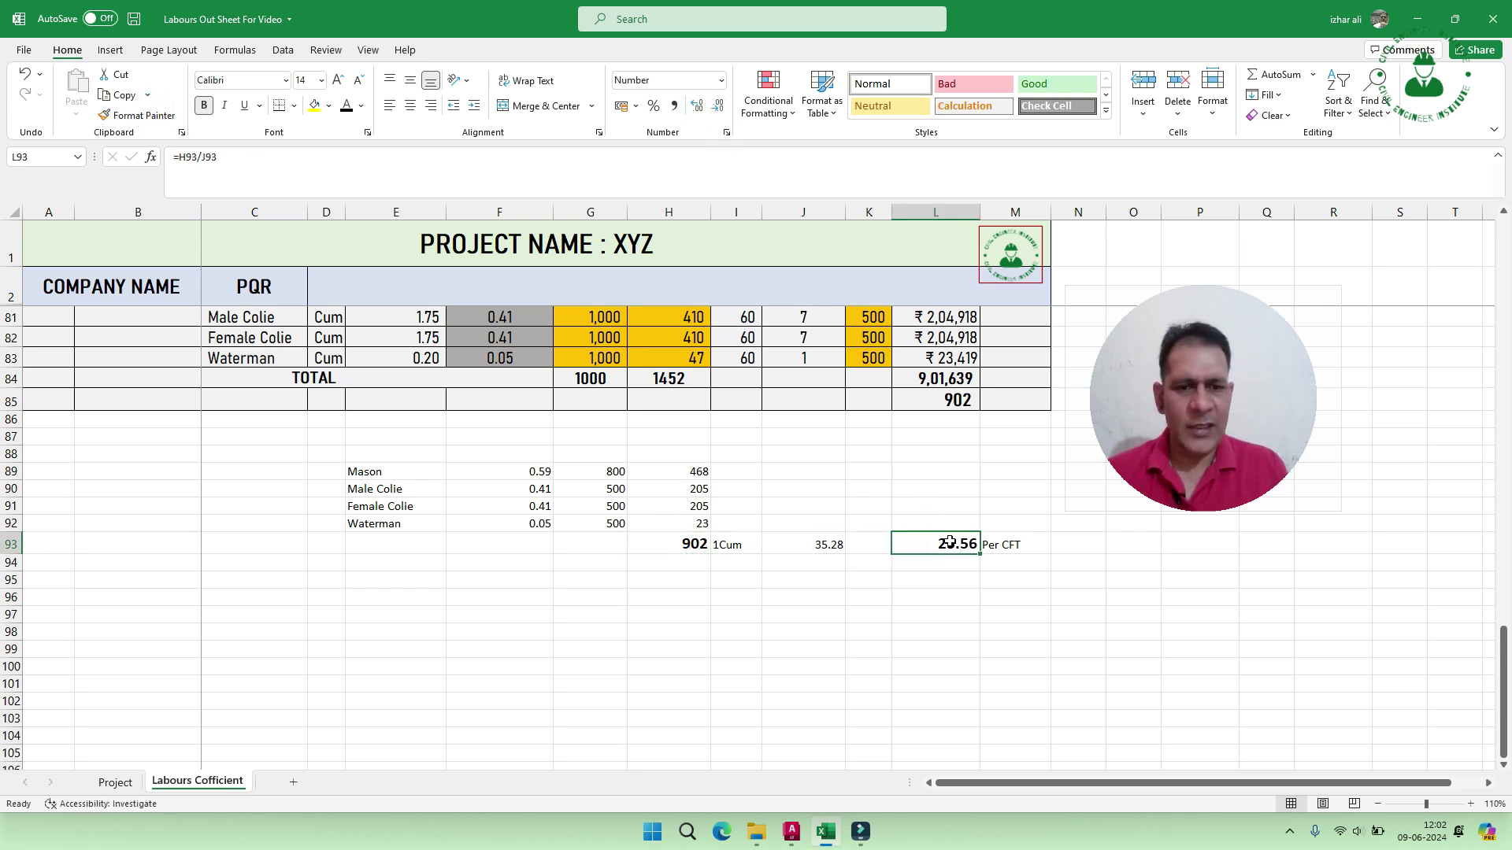
scroll(941, 543, "up", 2)
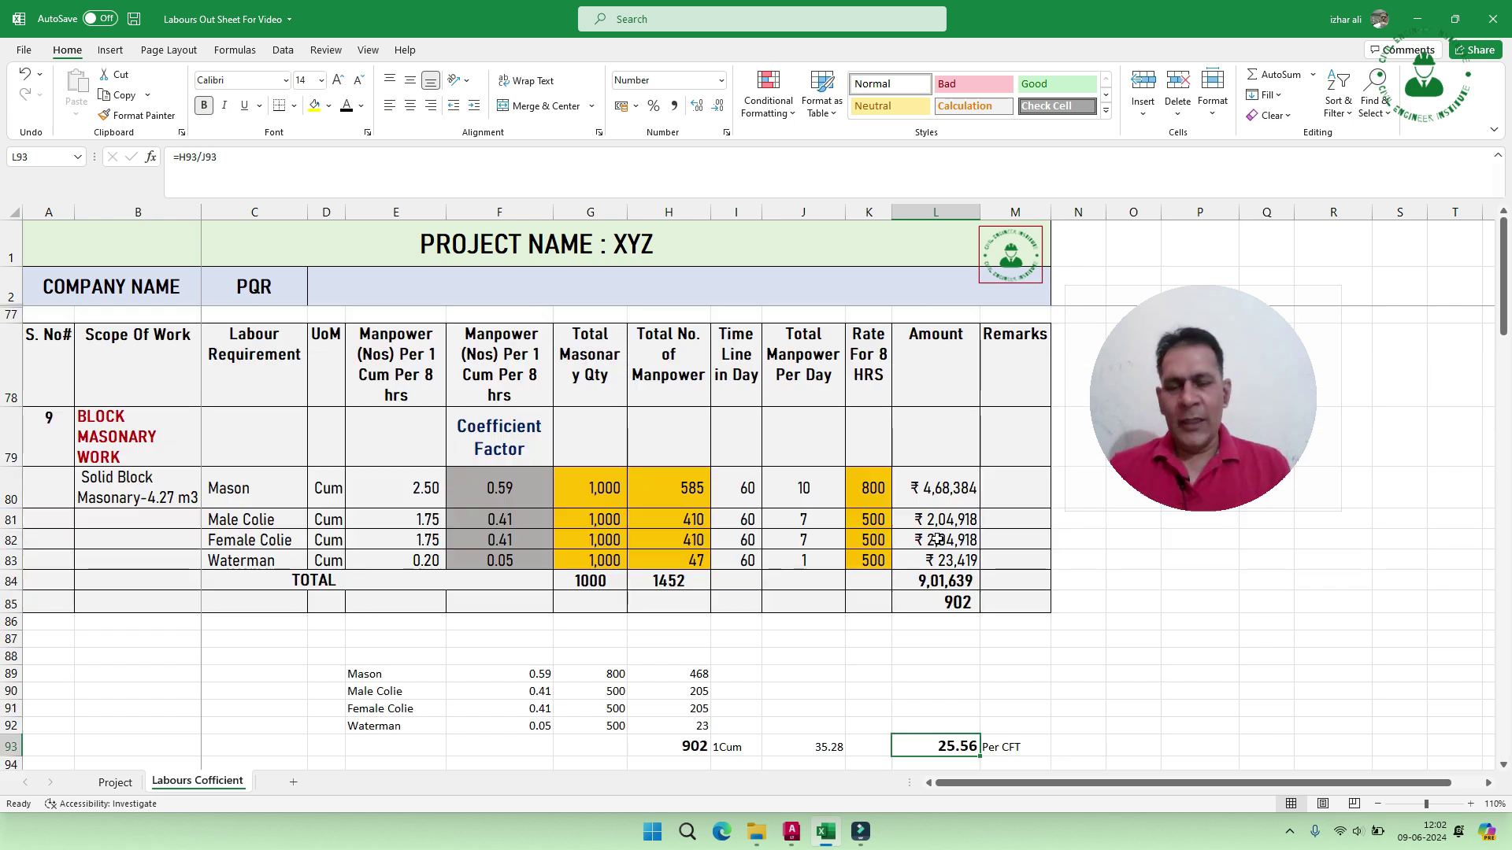